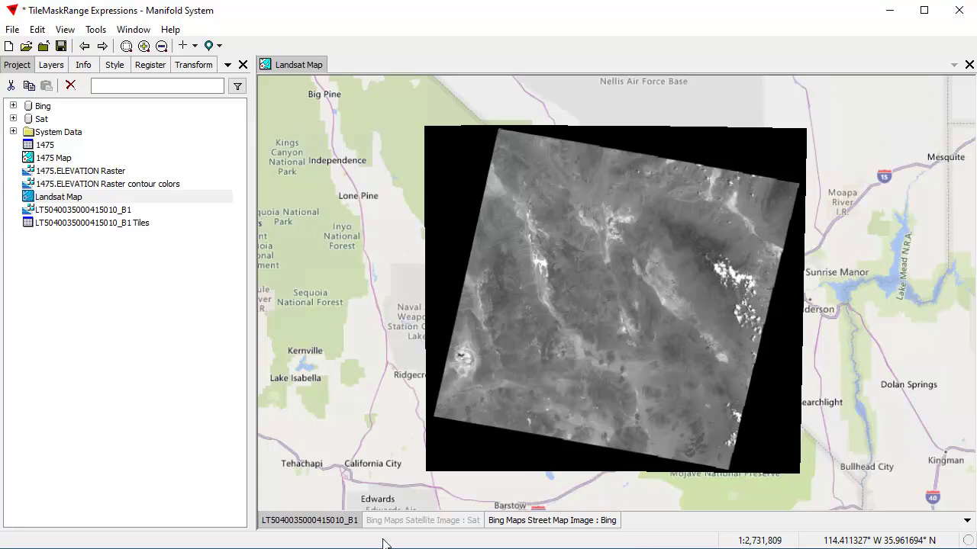
pyautogui.keyDown('shift'); pyautogui.click(313, 522); pyautogui.keyUp('shift')
pyautogui.keyDown('shift'); pyautogui.click(313, 521); pyautogui.keyUp('shift')
pyautogui.scroll(2, 668, 306)
pyautogui.scroll(-1, 524, 431)
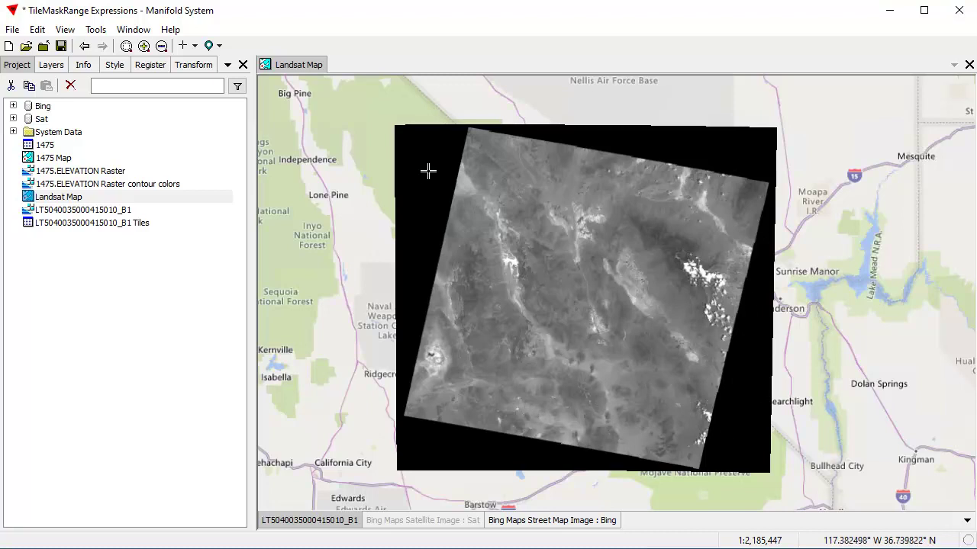
pyautogui.click(444, 521)
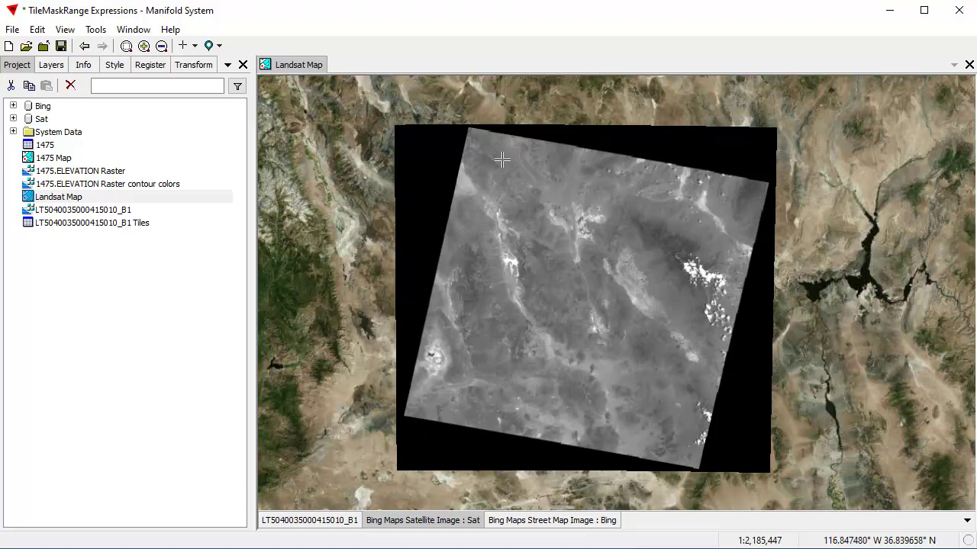
pyautogui.click(336, 522)
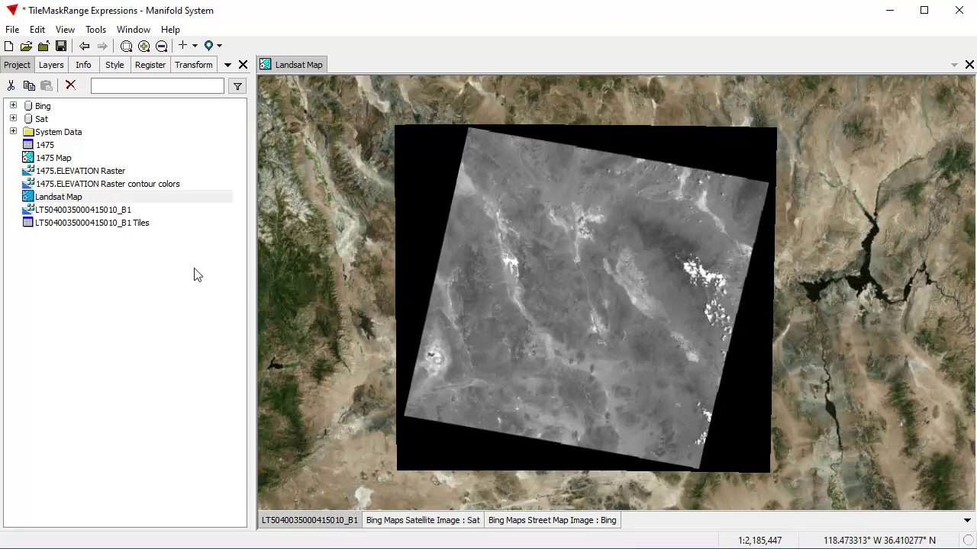
pyautogui.click(118, 284)
pyautogui.click(200, 66)
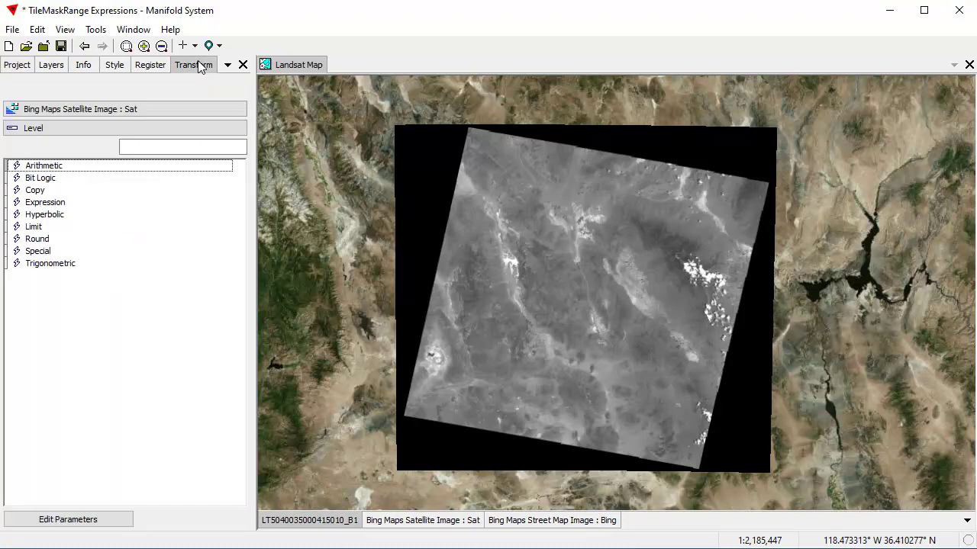
pyautogui.click(105, 110)
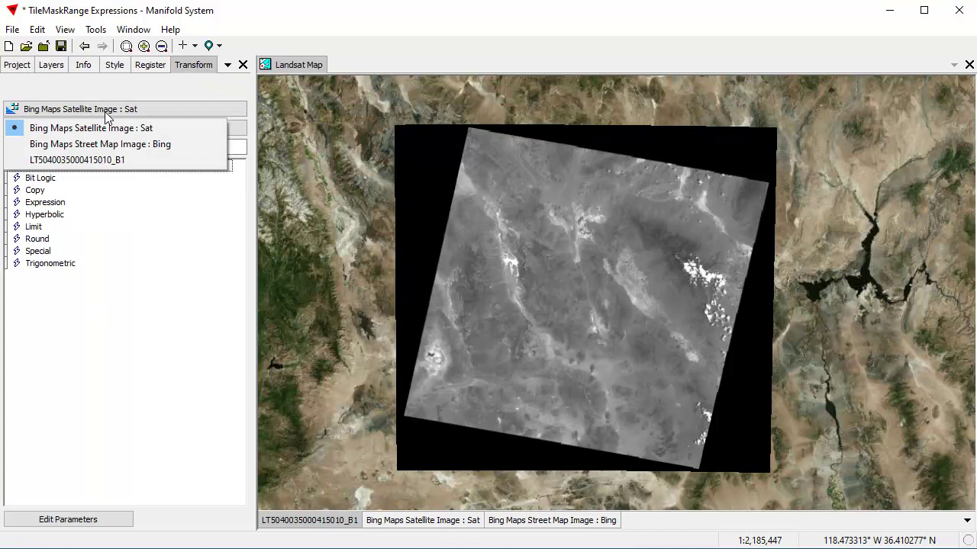
pyautogui.click(76, 160)
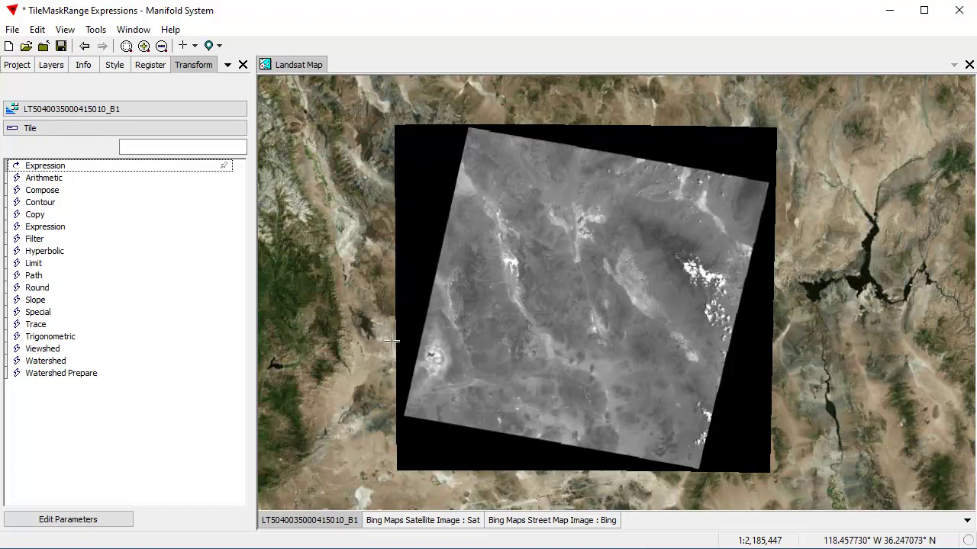
pyautogui.doubleClick(61, 227)
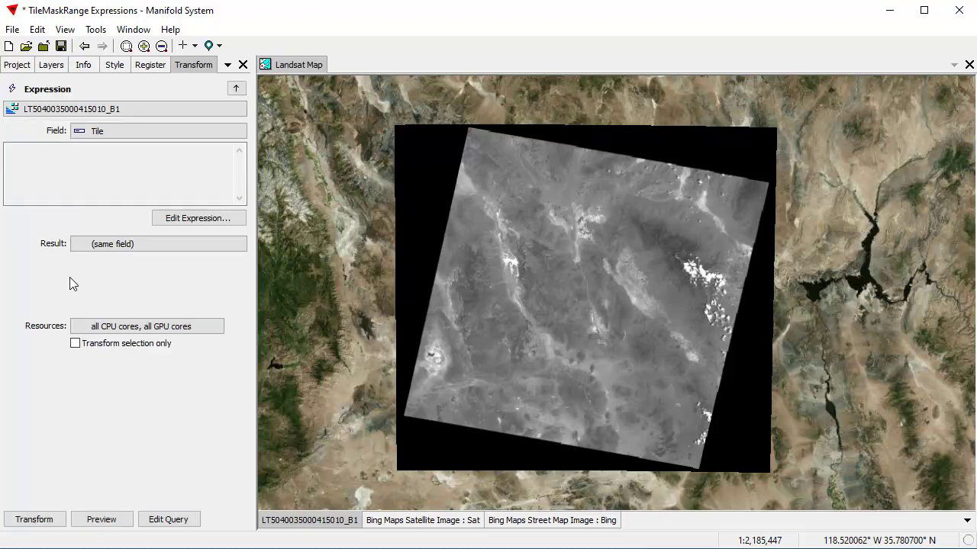
# Filter the expression builder's functions by "tilema" and insert the TileMaskRange function into the expression.
pyautogui.click(204, 221)
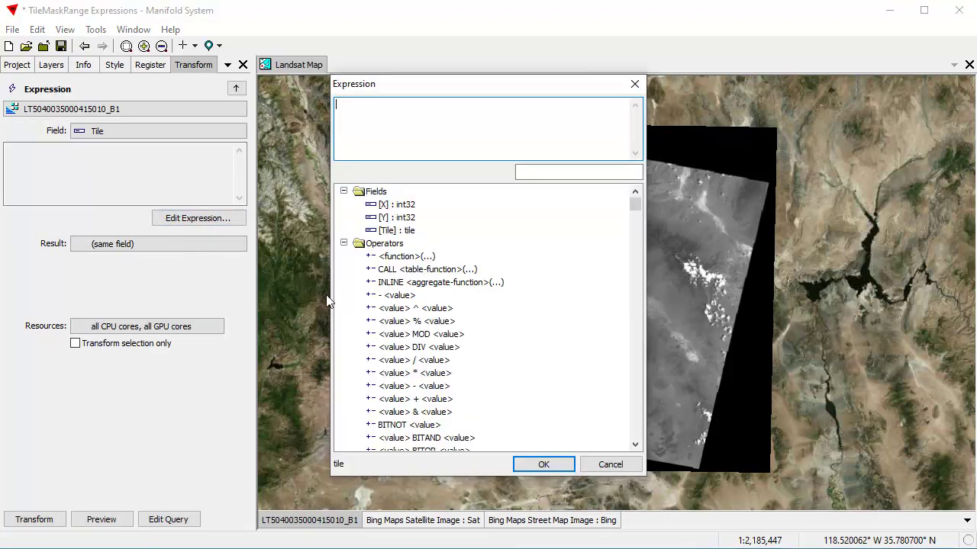
pyautogui.click(588, 198)
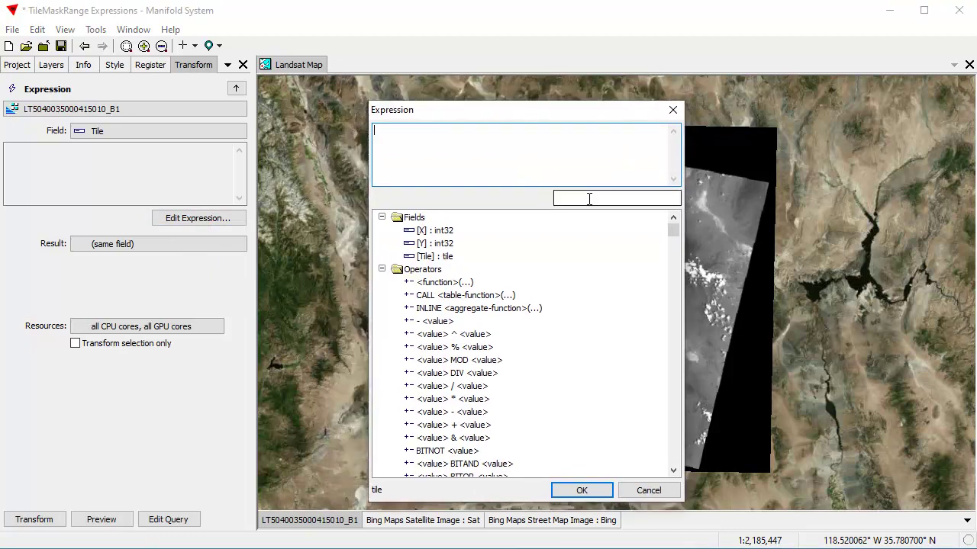
pyautogui.write('tile')
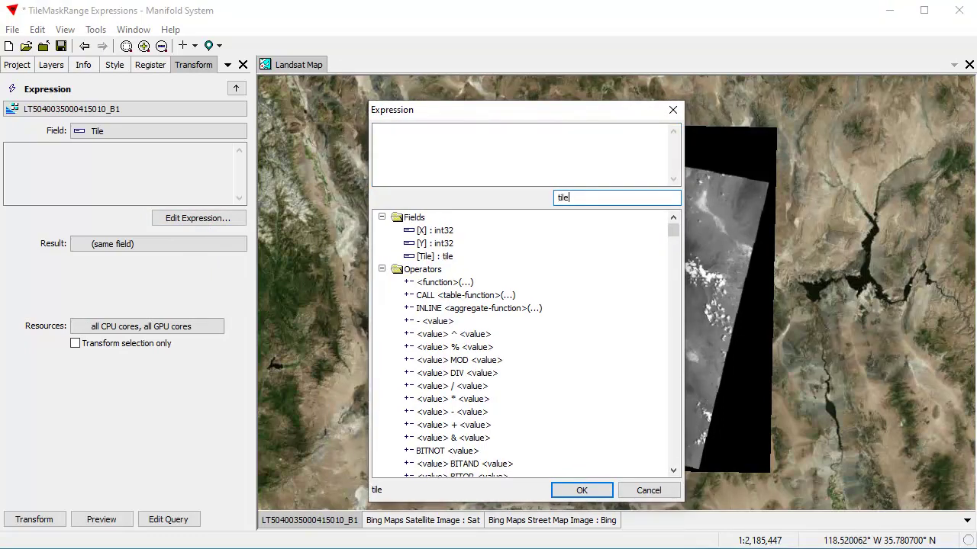
pyautogui.write('mak')
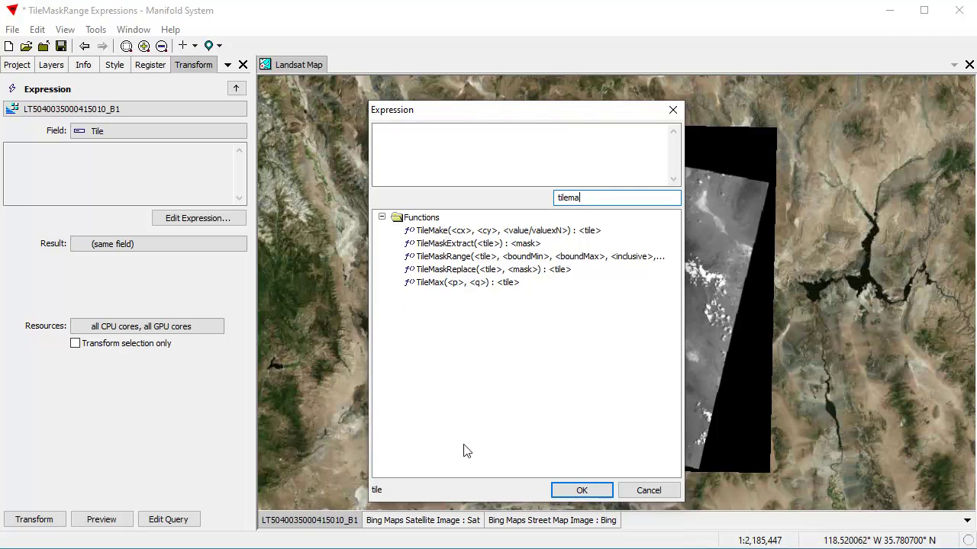
pyautogui.doubleClick(447, 260)
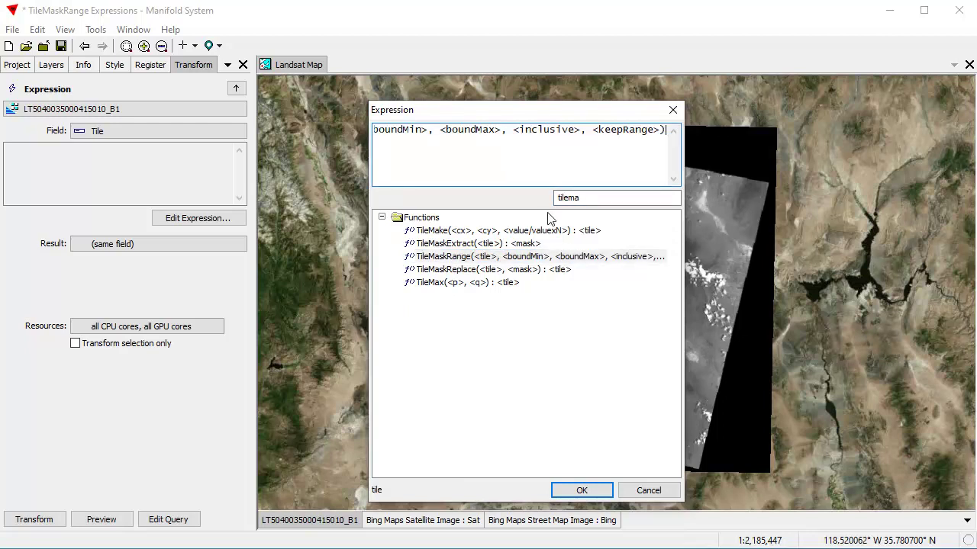
# Clear the function filter and replace the <tile> argument of TileMaskRange with the [Tile] field.
pyautogui.moveTo(611, 201); pyautogui.dragTo(503, 192)
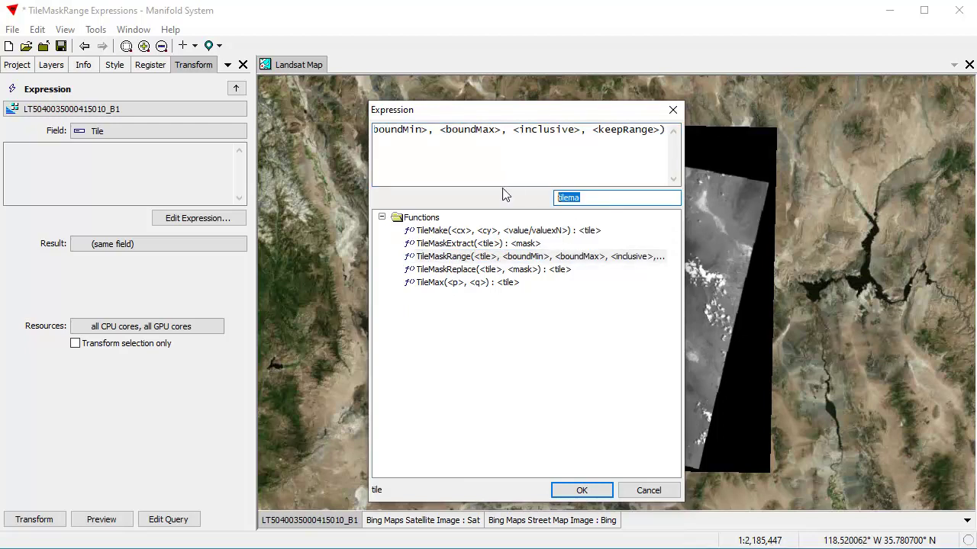
pyautogui.press('BackSpace')
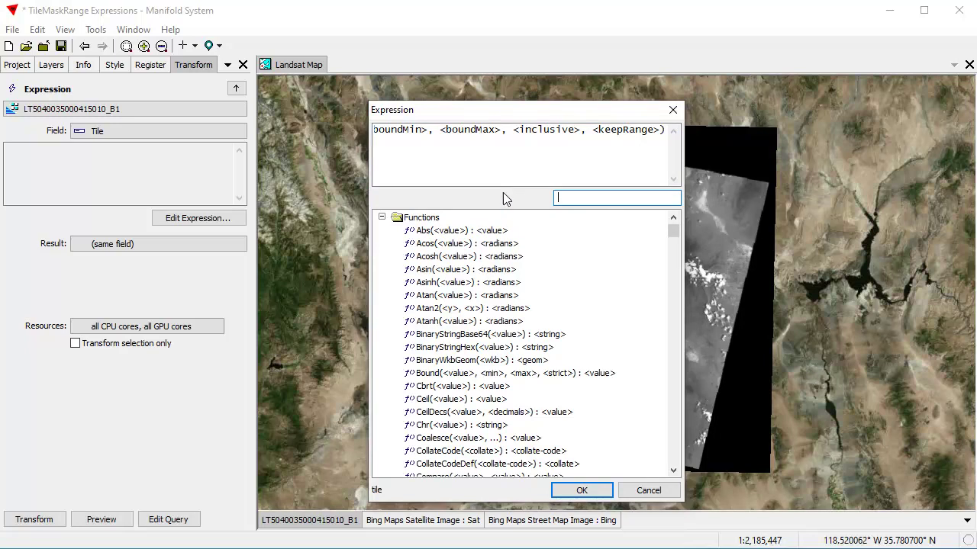
pyautogui.click(381, 217)
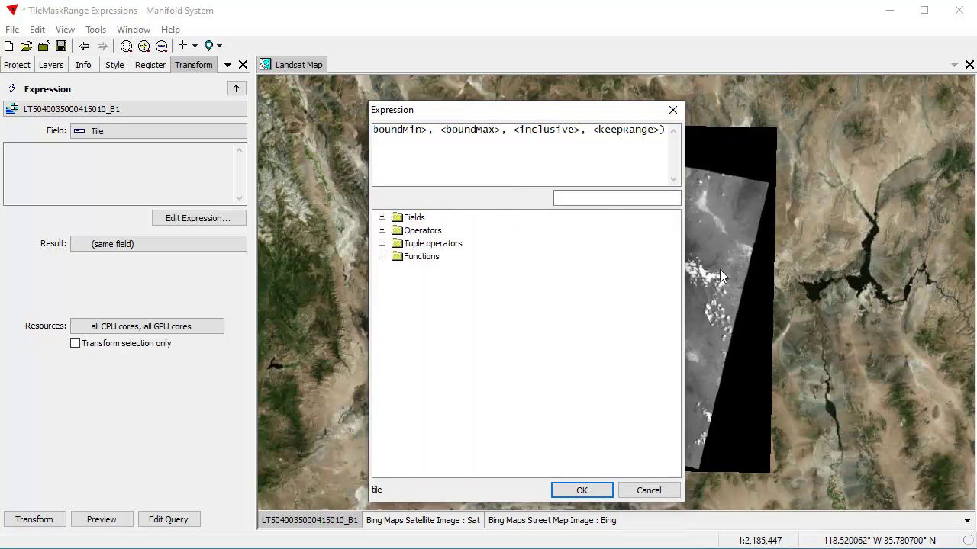
pyautogui.click(382, 217)
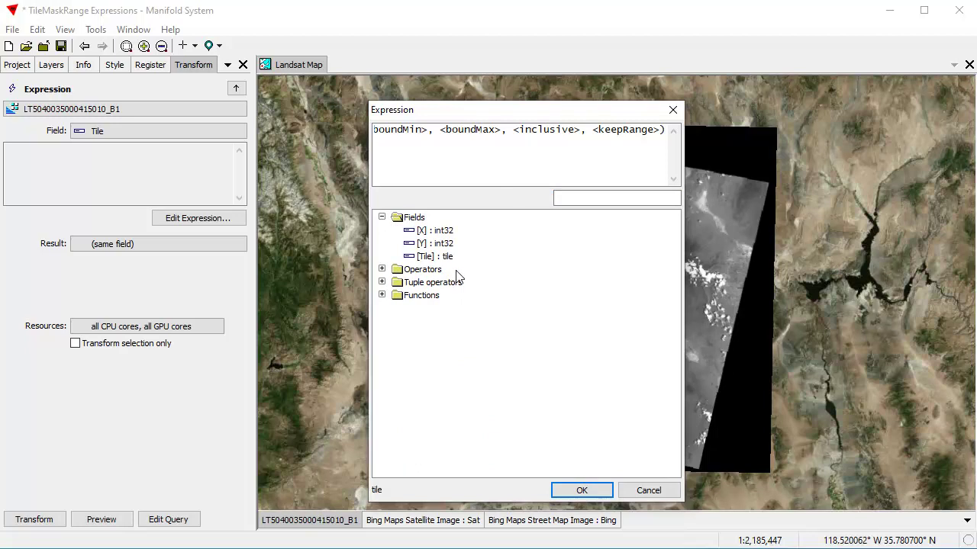
pyautogui.click(440, 130)
pyautogui.press('Left')
pyautogui.press('Left')
pyautogui.press('Left')
pyautogui.press('Left')
pyautogui.press('Left')
pyautogui.press('Left')
pyautogui.press('Left')
pyautogui.press('Left')
pyautogui.press('Left')
pyautogui.press('Left')
pyautogui.press('Left')
pyautogui.press('Left')
pyautogui.press('Left')
pyautogui.press('Left')
pyautogui.press('Left')
pyautogui.press('Left')
pyautogui.press('Left')
pyautogui.press('Left')
pyautogui.press('Left')
pyautogui.press('Left')
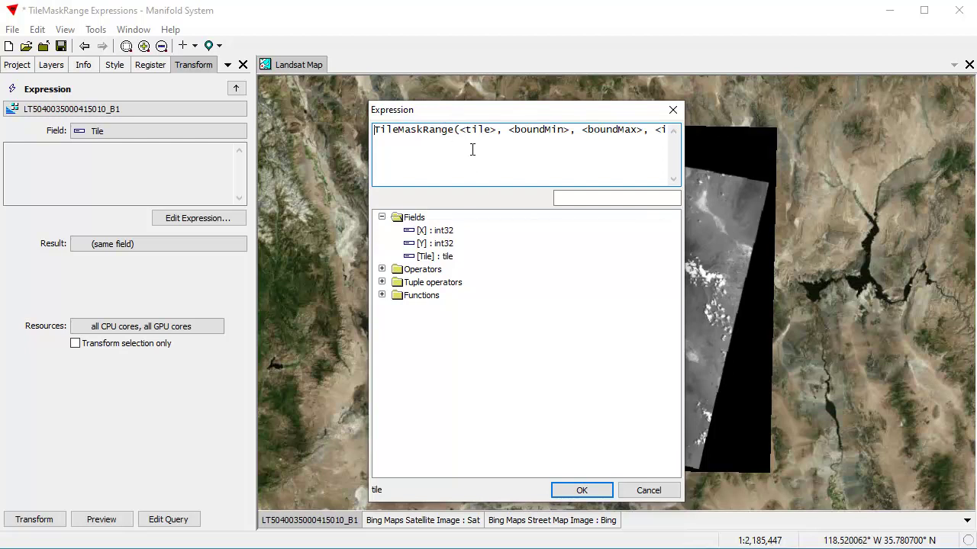
pyautogui.doubleClick(485, 130)
pyautogui.doubleClick(429, 258)
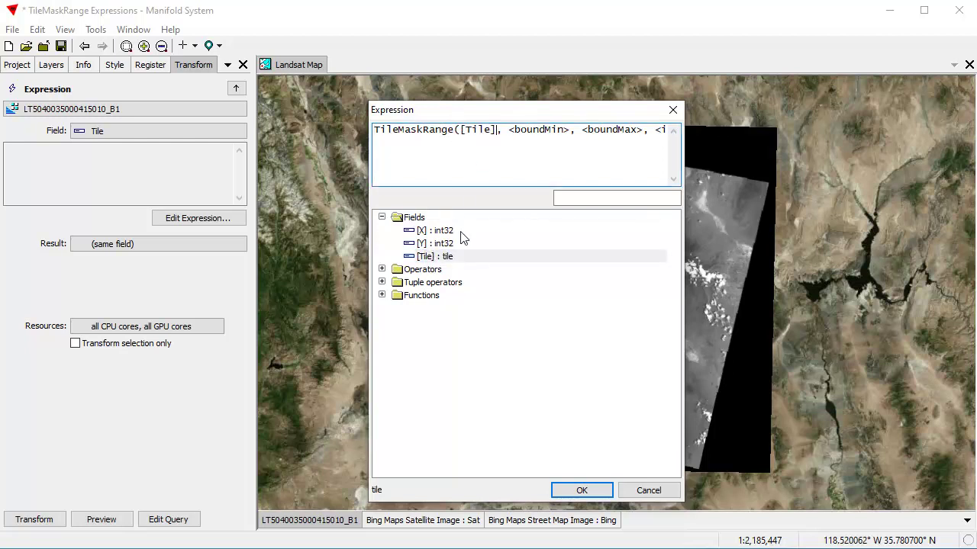
# Set the <boundMin> argument to 1 and the <boundMax> argument to 255.
pyautogui.moveTo(413, 116); pyautogui.dragTo(284, 125)
pyautogui.doubleClick(278, 138)
pyautogui.write('1')
pyautogui.doubleClick(317, 139)
pyautogui.write('2')
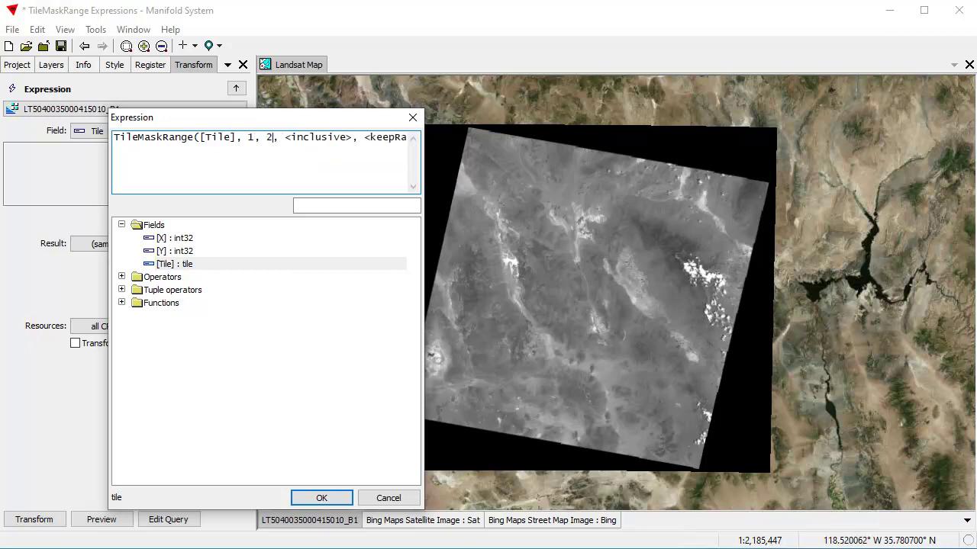
pyautogui.write('55')
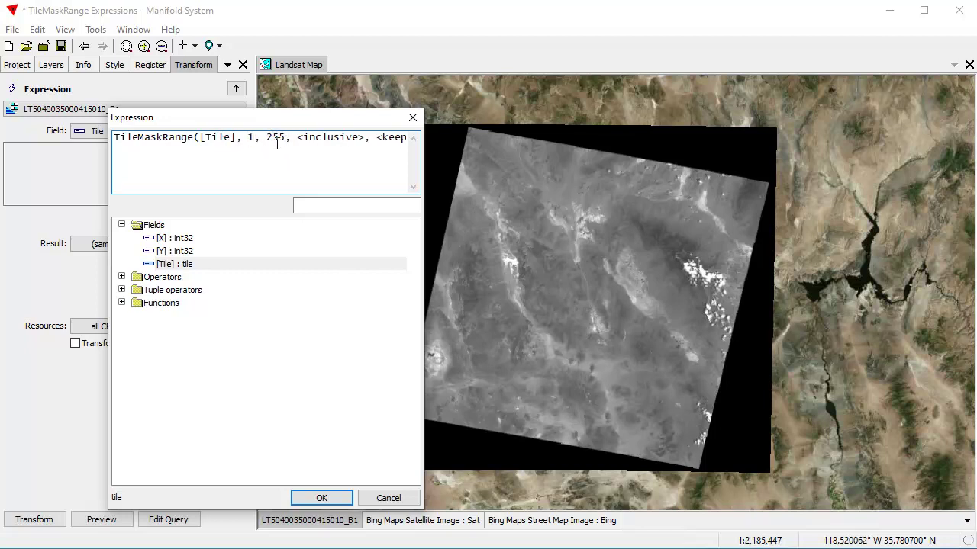
# Set the <inclusive> and <keepRange> arguments both to TRUE, then accept the expression and preview the transform.
pyautogui.doubleClick(330, 140)
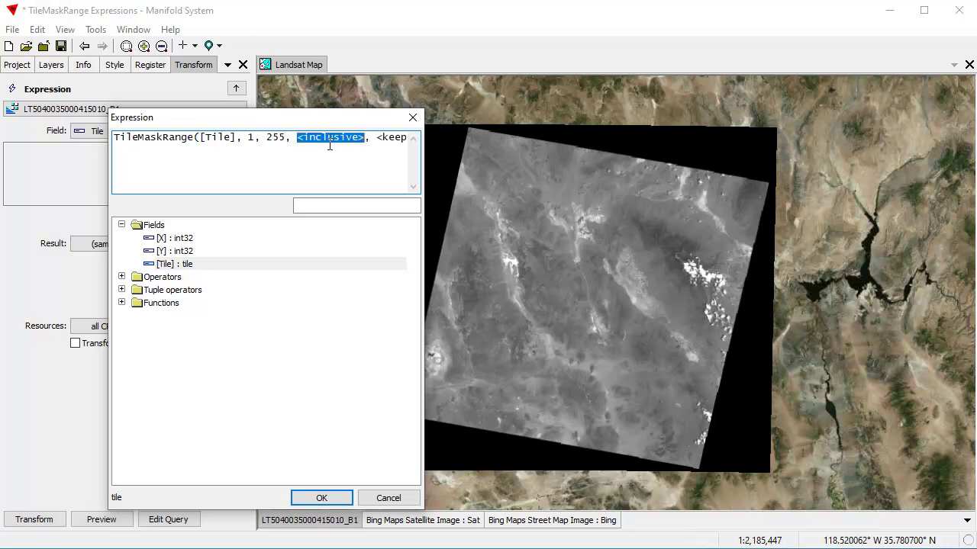
pyautogui.write('TR')
pyautogui.press('BackSpace')
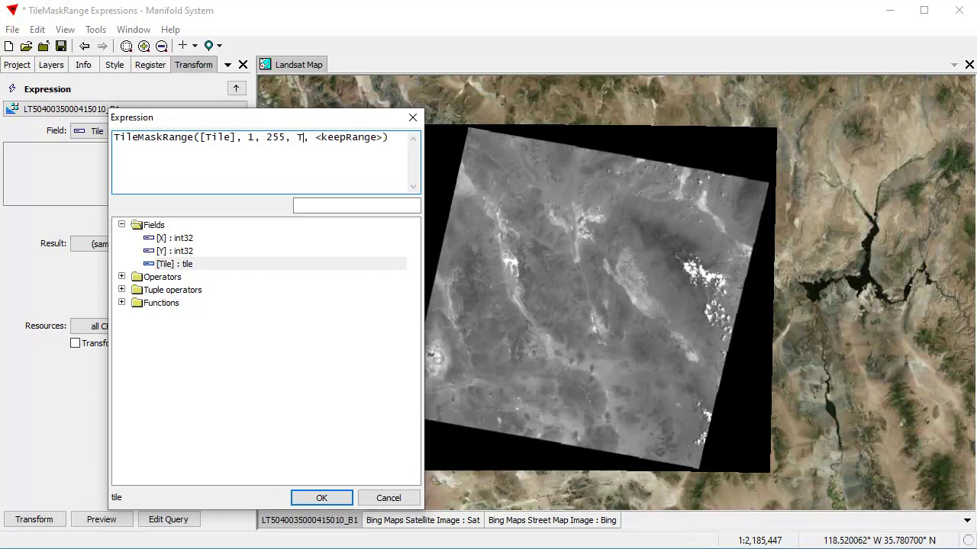
pyautogui.write('RUE')
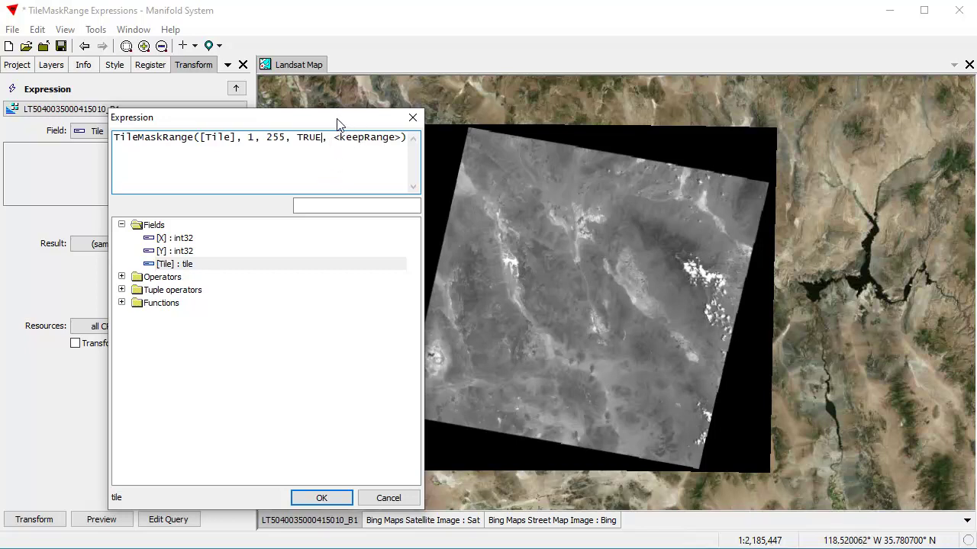
pyautogui.moveTo(355, 118); pyautogui.dragTo(329, 117)
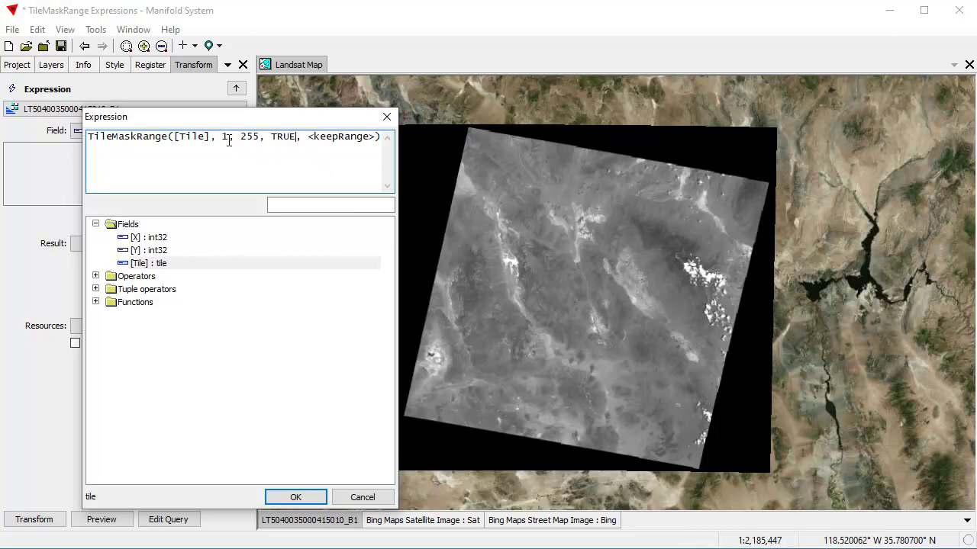
pyautogui.doubleClick(334, 138)
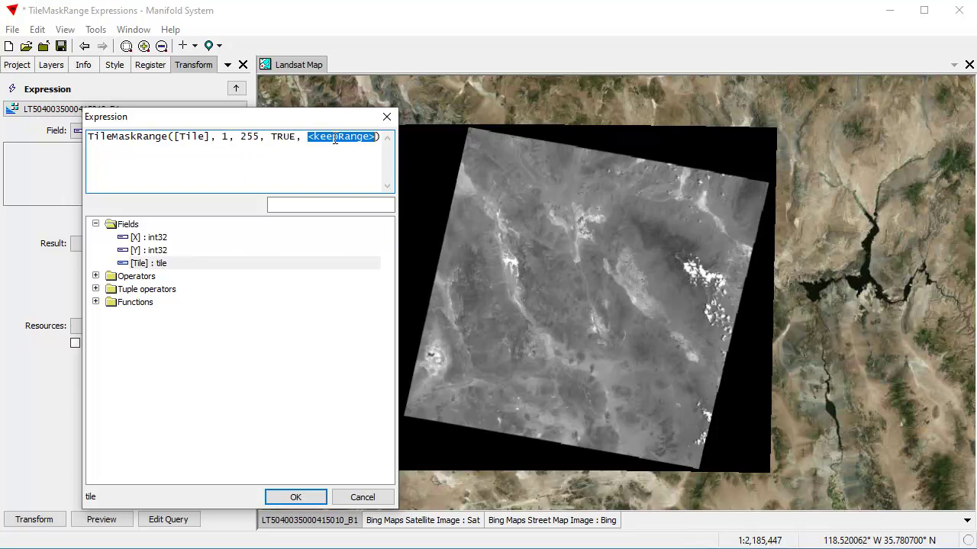
pyautogui.write('TRUE')
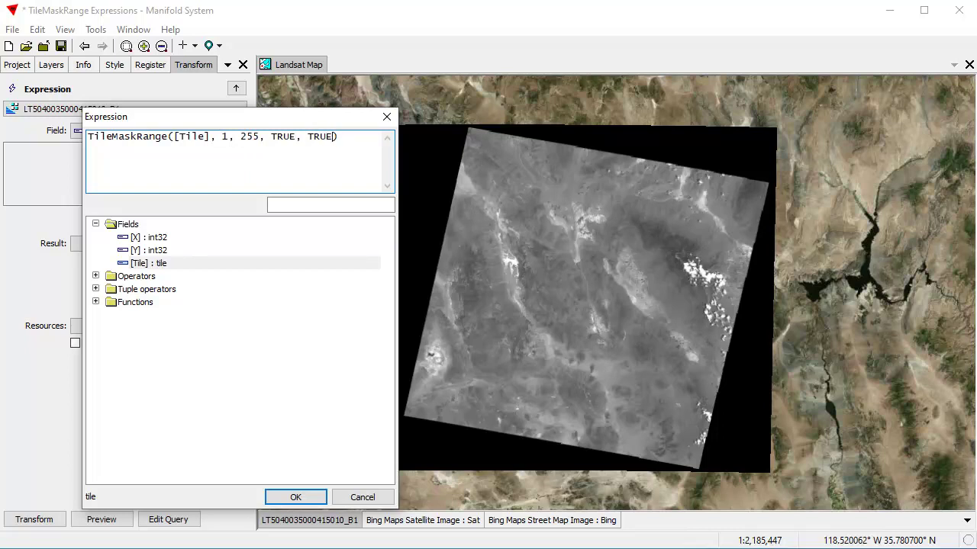
pyautogui.click(299, 499)
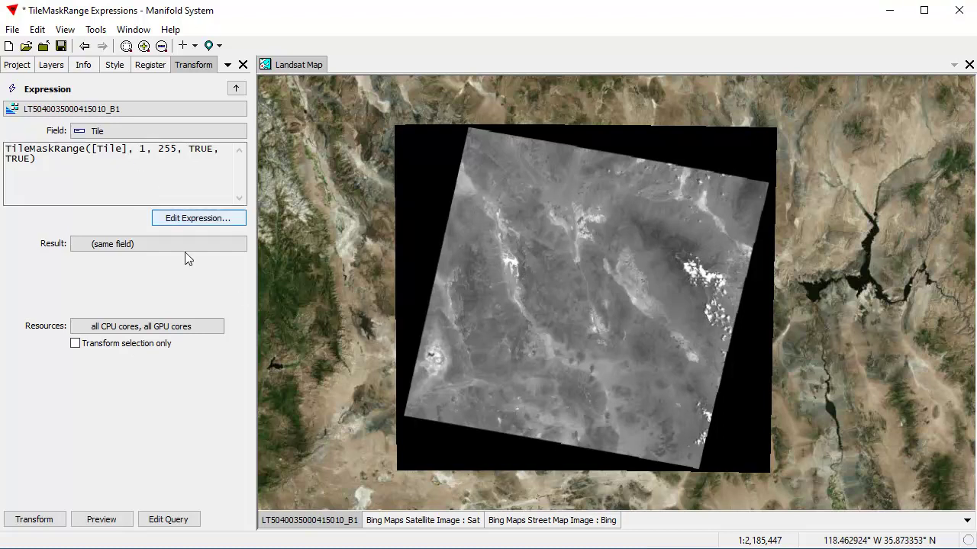
pyautogui.click(101, 522)
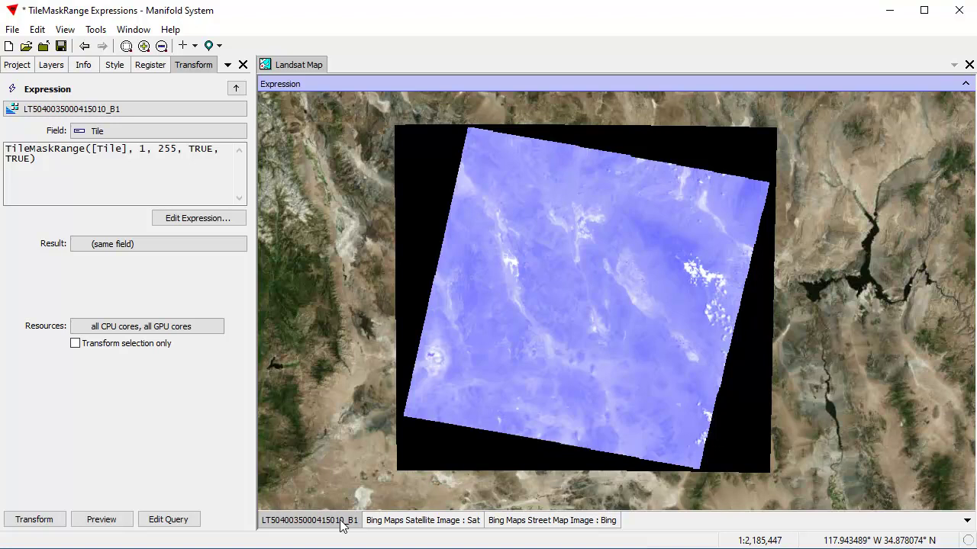
# Run the transform into a new table, naming the new image Masked and the new table Masked Tiles.
pyautogui.click(80, 246)
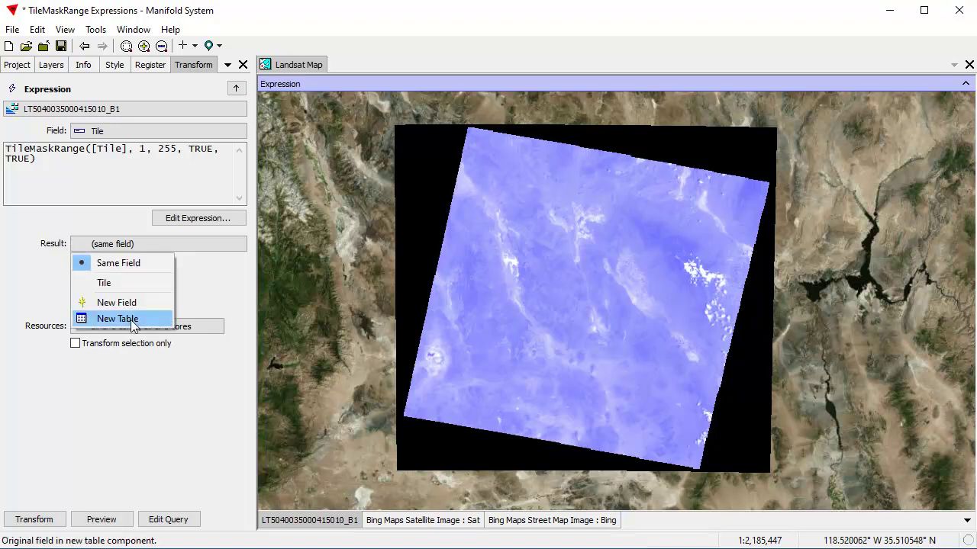
pyautogui.click(95, 318)
pyautogui.click(108, 282)
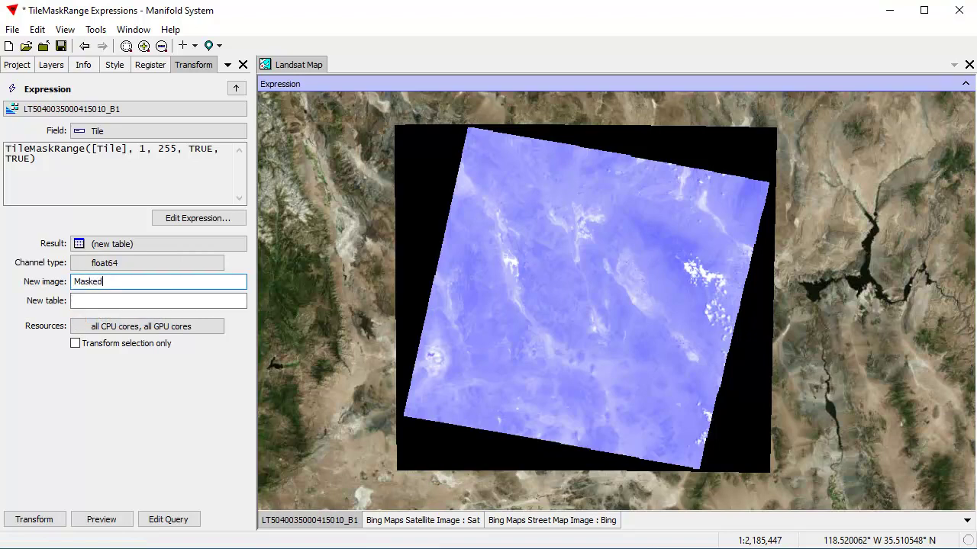
pyautogui.write('Masked')
pyautogui.click(145, 300)
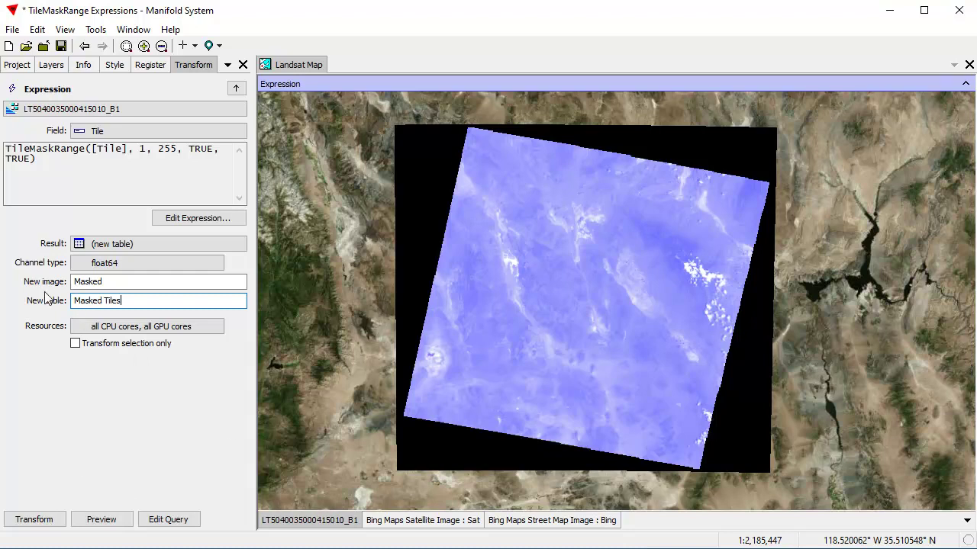
pyautogui.click(33, 520)
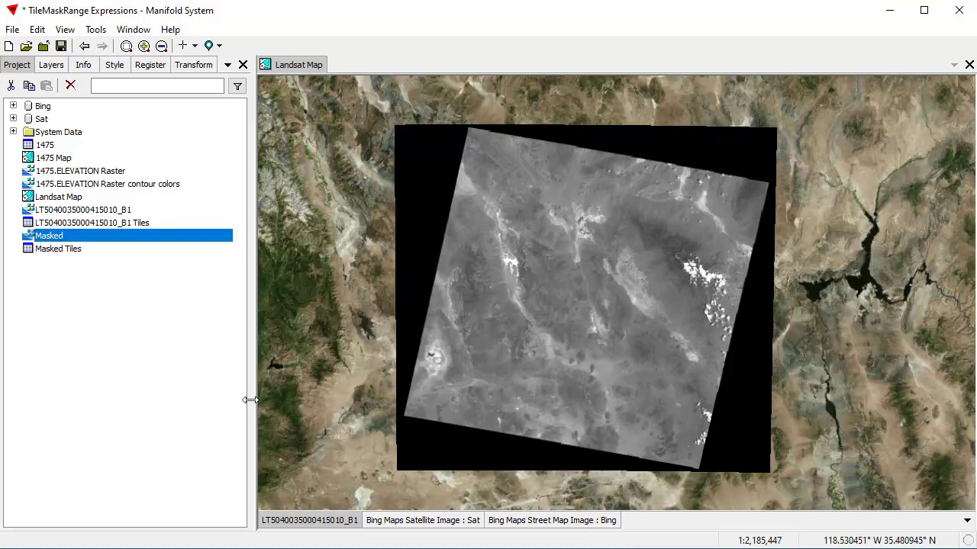
pyautogui.keyDown('shift'); pyautogui.click(323, 523); pyautogui.keyUp('shift')
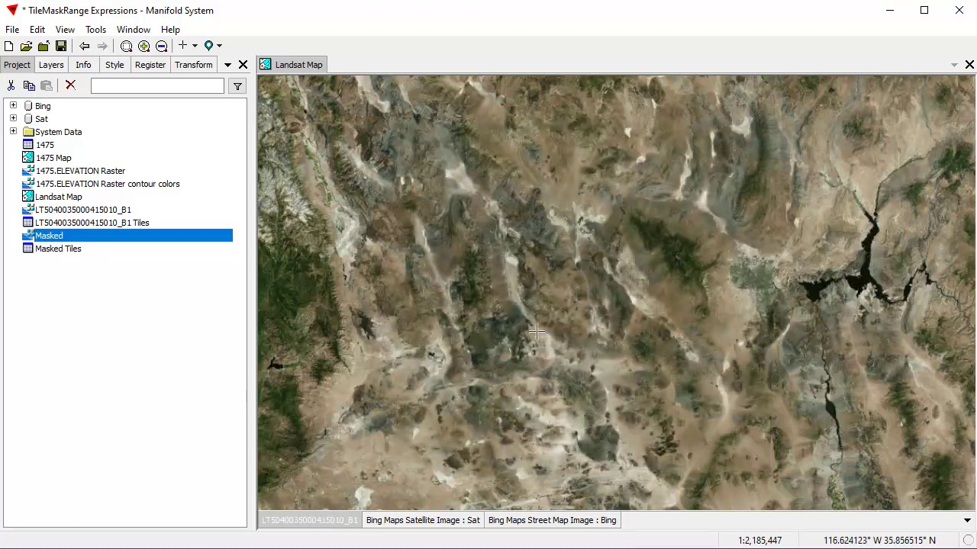
pyautogui.doubleClick(109, 241)
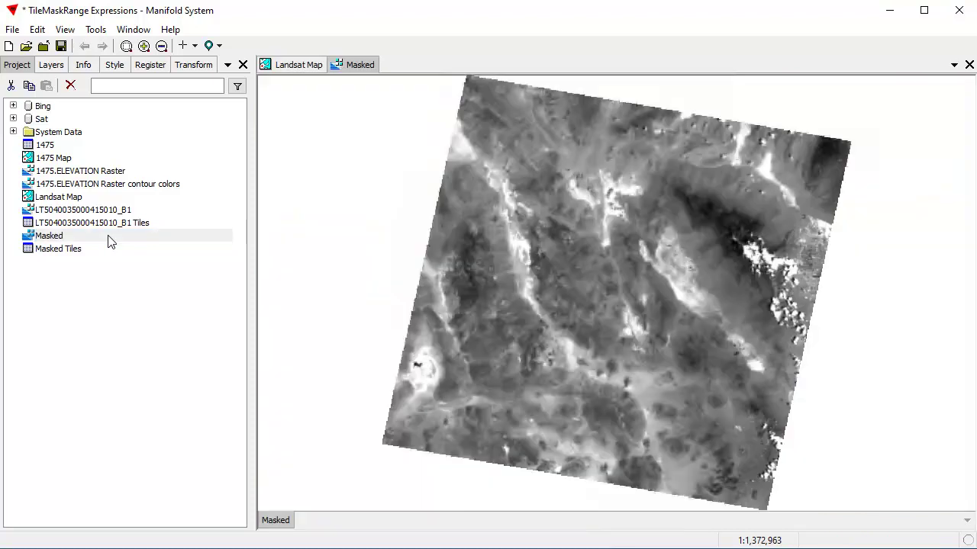
pyautogui.click(968, 65)
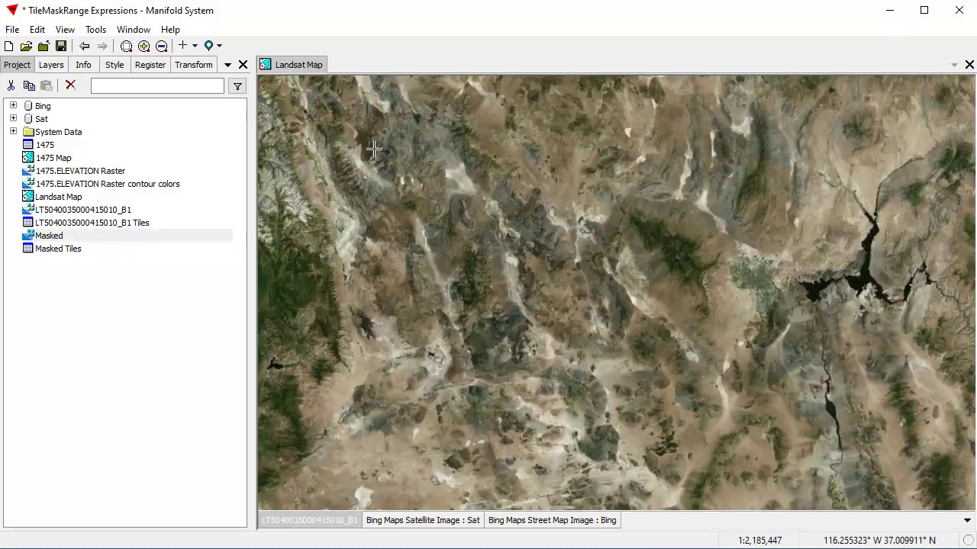
pyautogui.moveTo(462, 268); pyautogui.dragTo(461, 268)
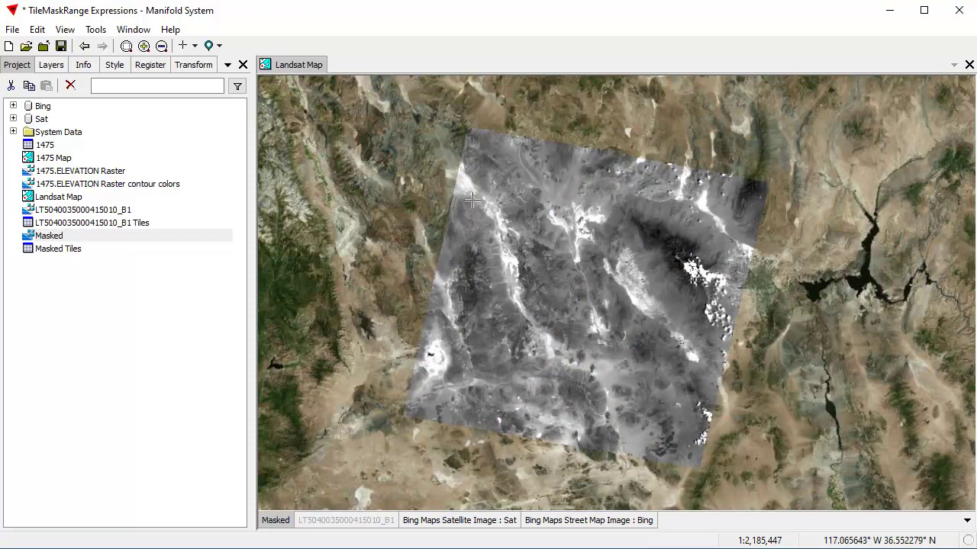
pyautogui.keyDown('shift'); pyautogui.click(284, 525); pyautogui.keyUp('shift')
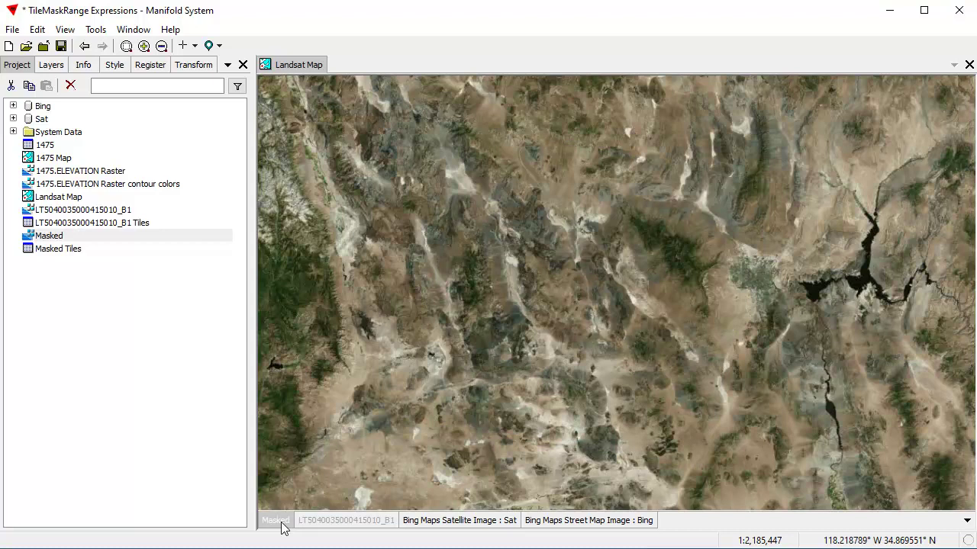
pyautogui.keyDown('shift'); pyautogui.click(328, 523); pyautogui.keyUp('shift')
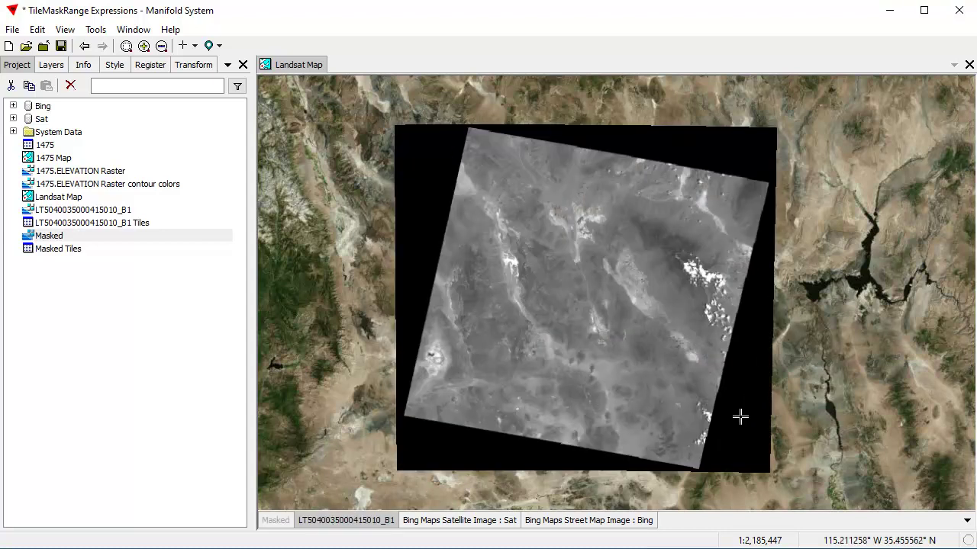
pyautogui.keyDown('shift'); pyautogui.click(365, 525); pyautogui.keyUp('shift')
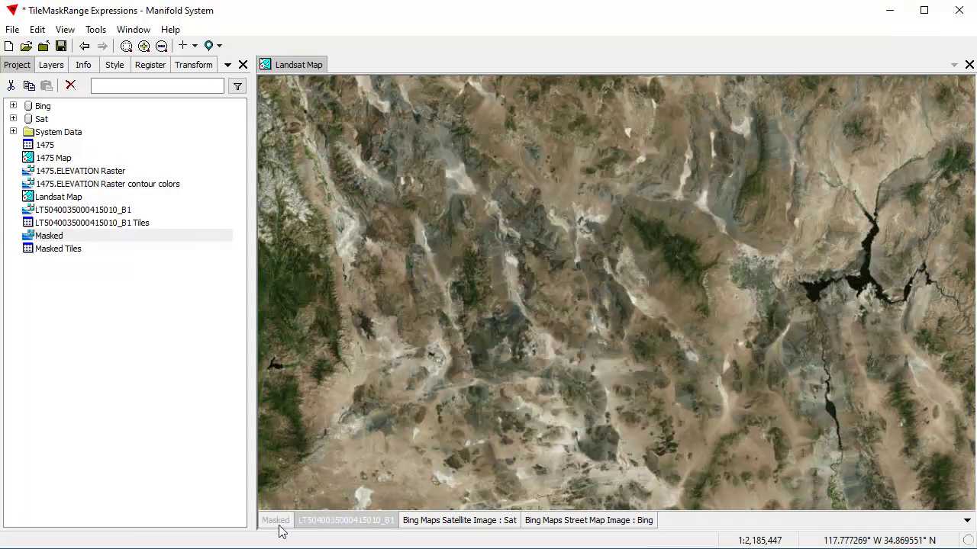
pyautogui.keyDown('shift'); pyautogui.click(278, 525); pyautogui.keyUp('shift')
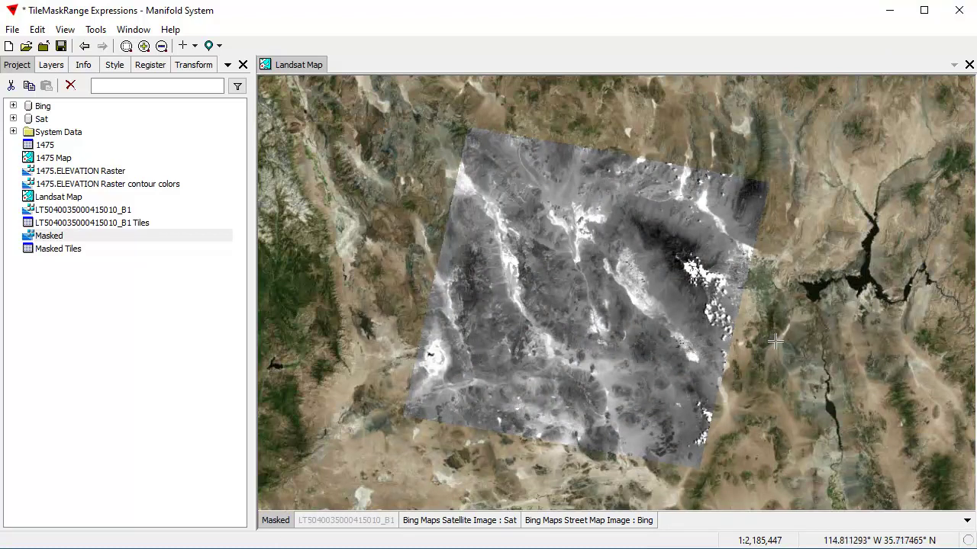
pyautogui.scroll(3, 506, 298)
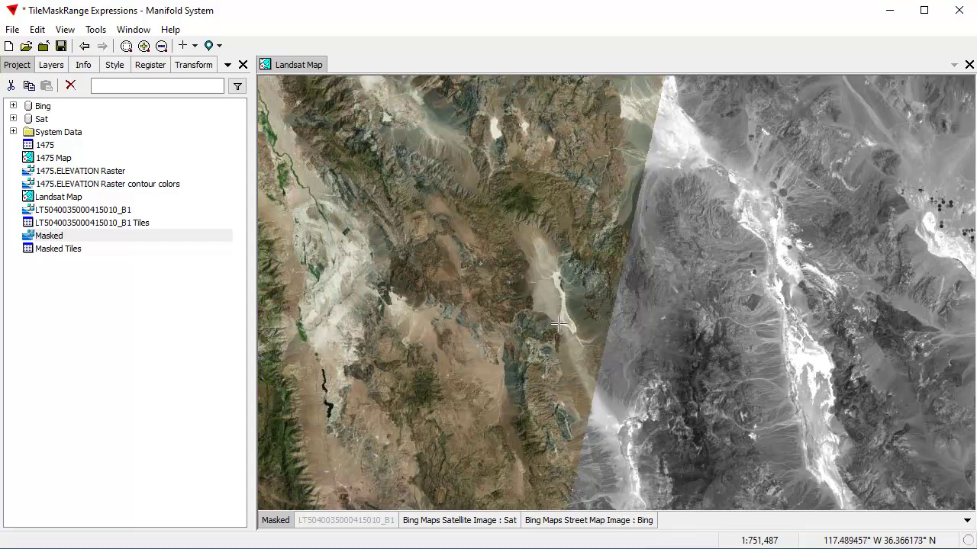
pyautogui.click(84, 47)
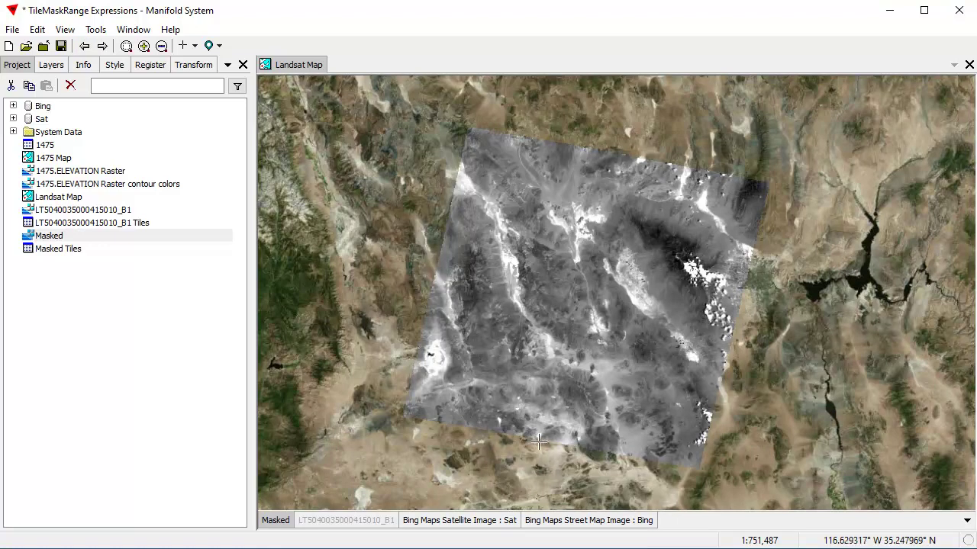
pyautogui.keyDown('shift'); pyautogui.click(279, 523); pyautogui.keyUp('shift')
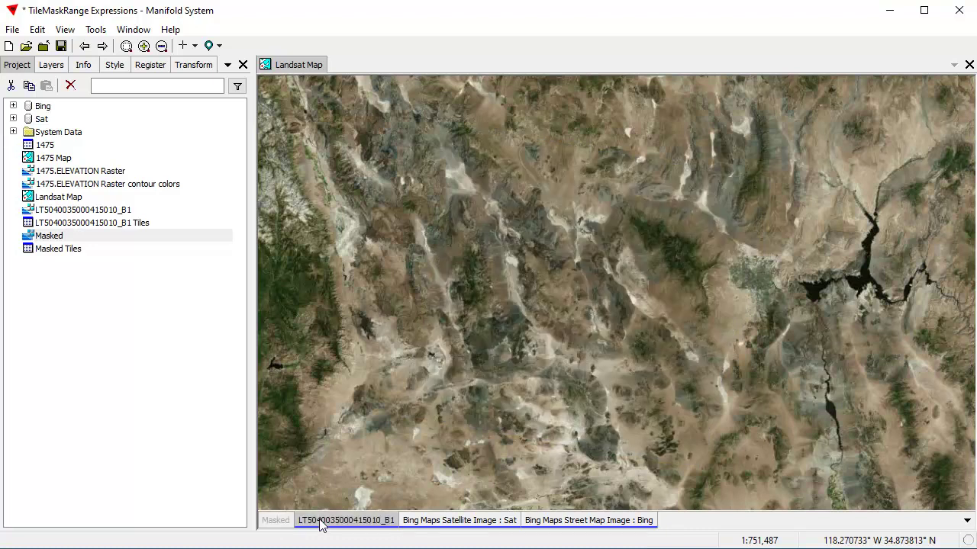
pyautogui.keyDown('shift'); pyautogui.click(322, 524); pyautogui.keyUp('shift')
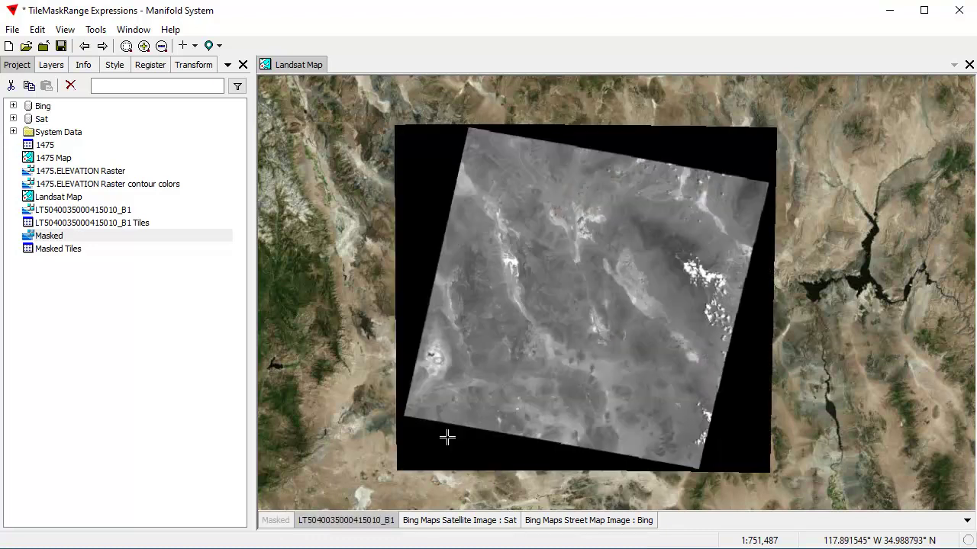
# Set the upper bound of the TileMaskRange expression to 100 and accept the expression.
pyautogui.click(196, 66)
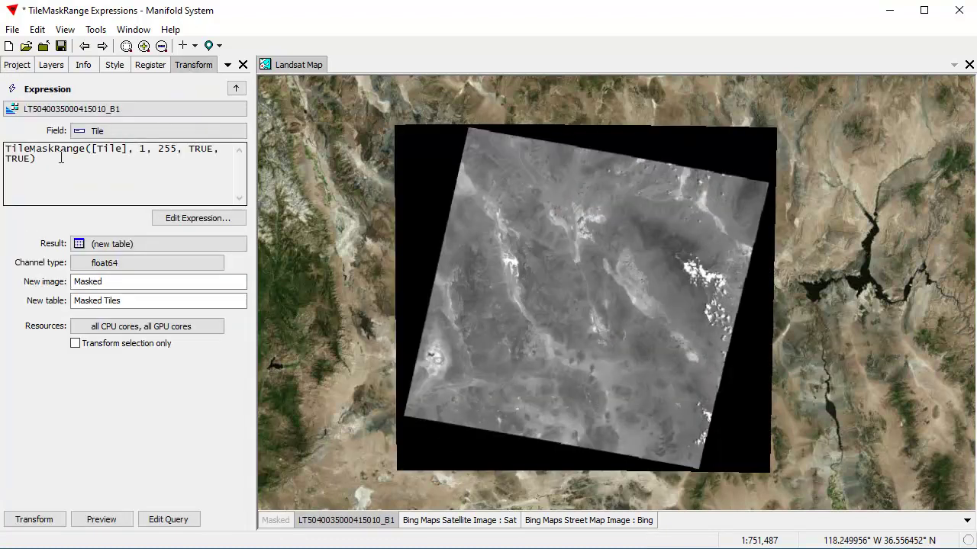
pyautogui.click(204, 220)
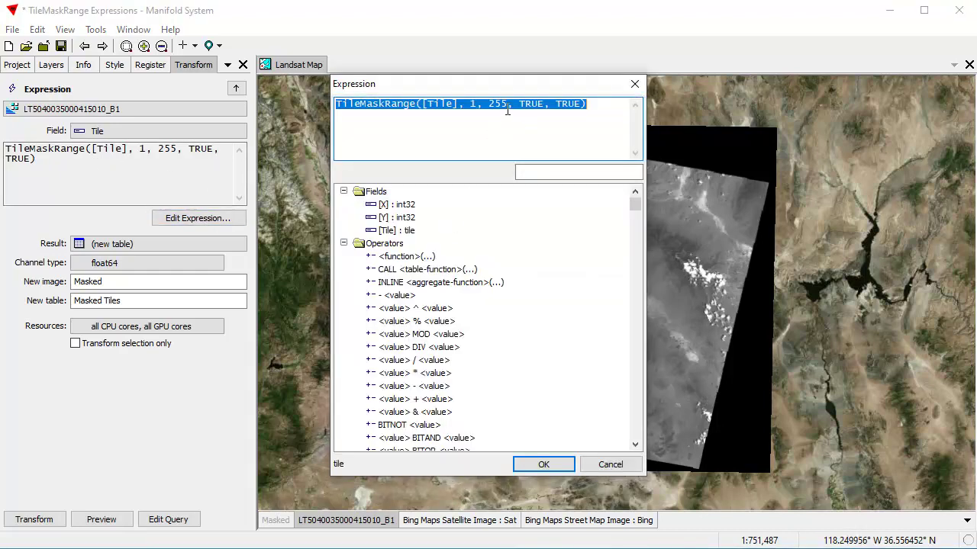
pyautogui.moveTo(509, 105); pyautogui.dragTo(498, 102)
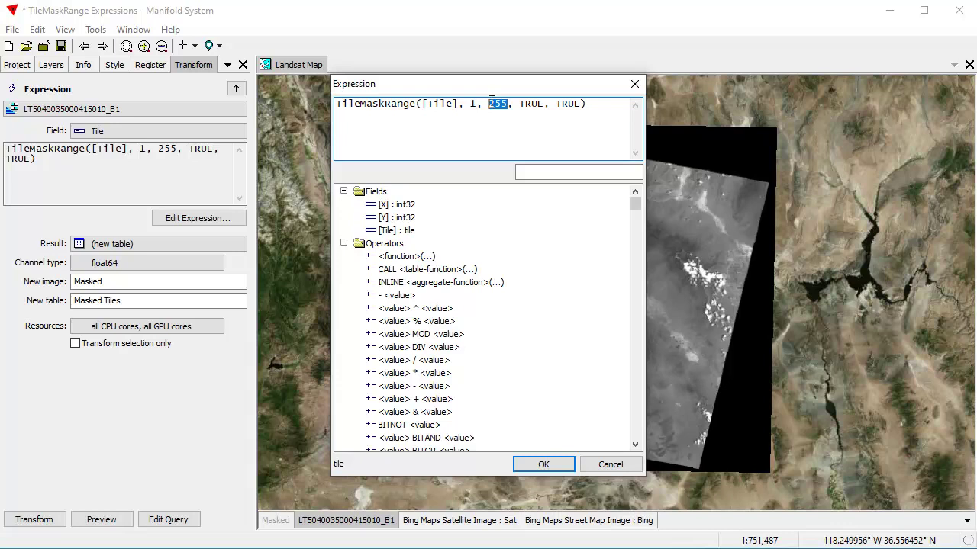
pyautogui.write('100')
pyautogui.moveTo(537, 89); pyautogui.dragTo(252, 110)
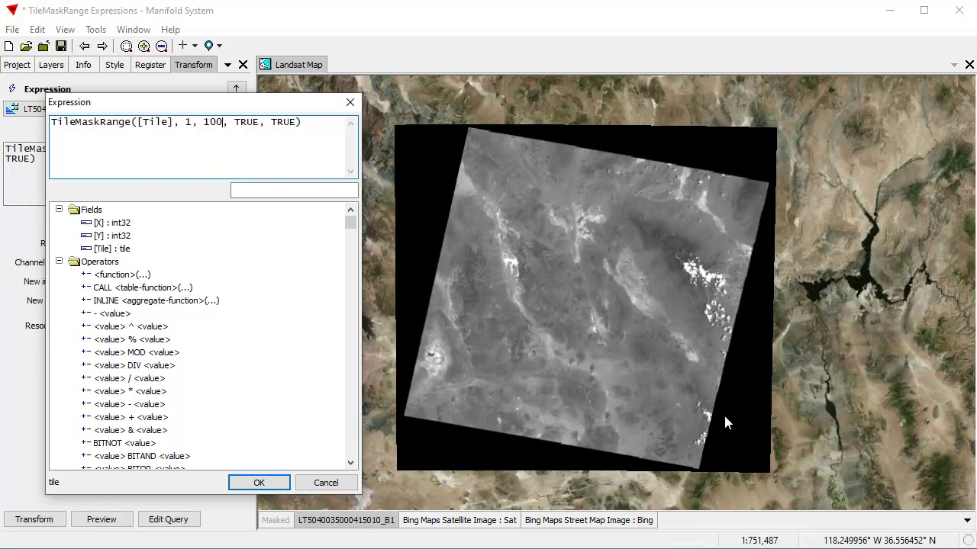
pyautogui.click(279, 483)
# Name the transform's new image Masked2 and its new table Masked2 Tiles.
pyautogui.click(105, 281)
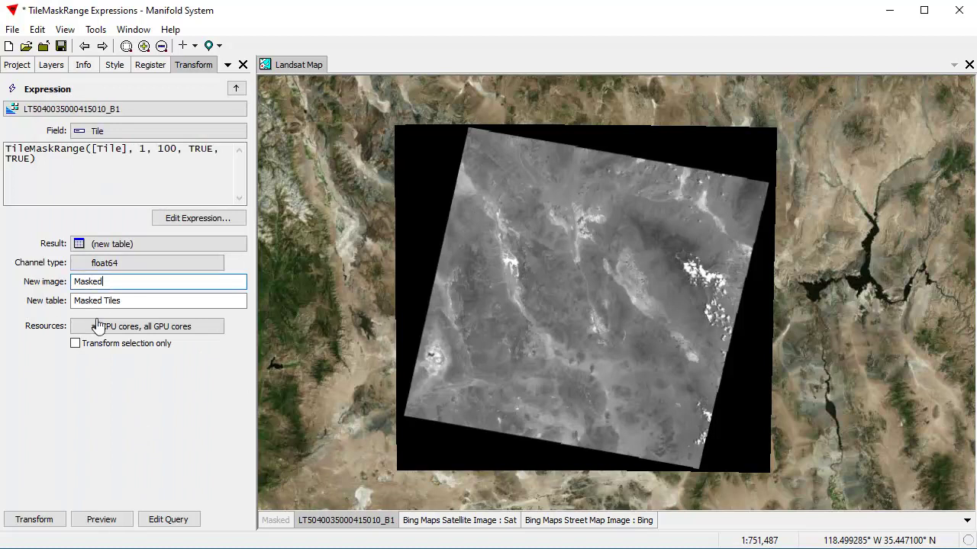
pyautogui.write('2')
pyautogui.click(102, 305)
pyautogui.write('2')
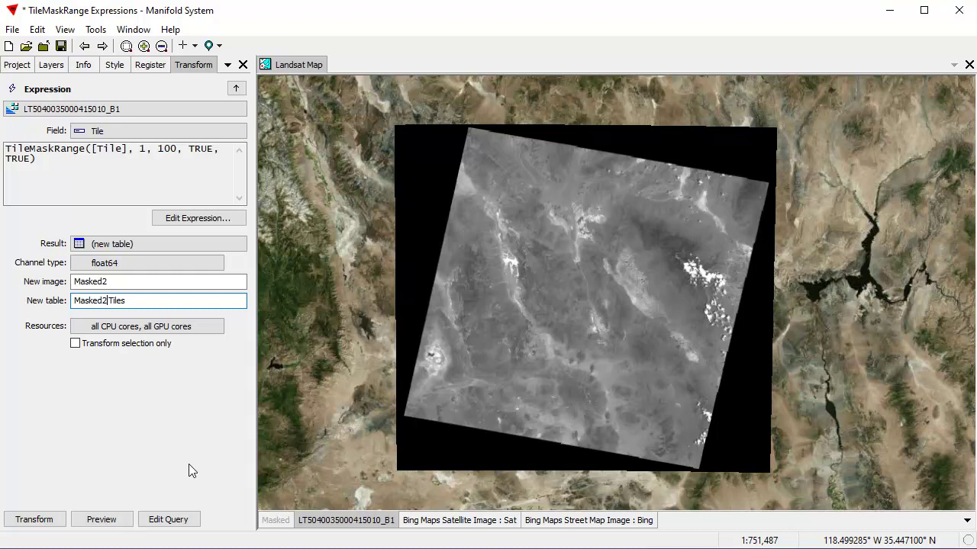
# Set the channel type of the result to uint8 and preview the transform.
pyautogui.click(80, 265)
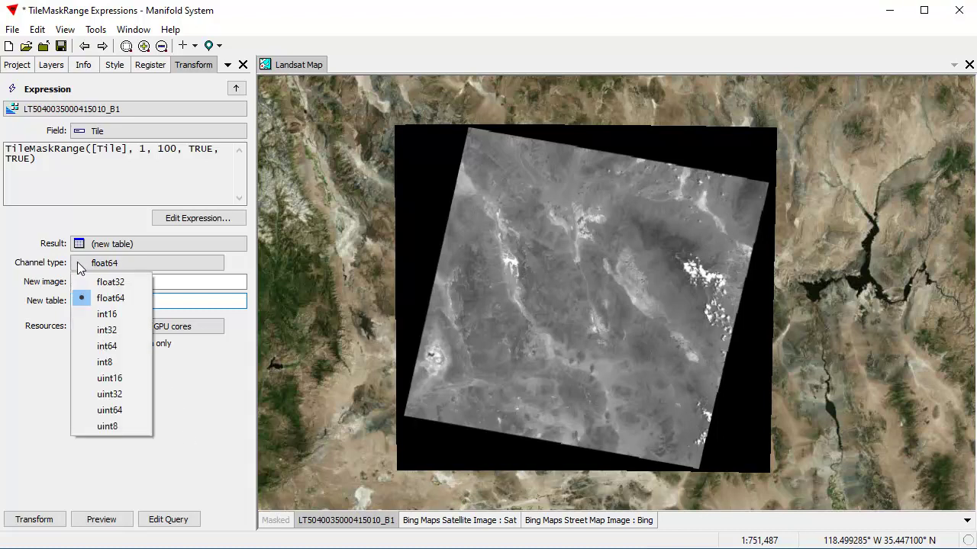
pyautogui.click(111, 427)
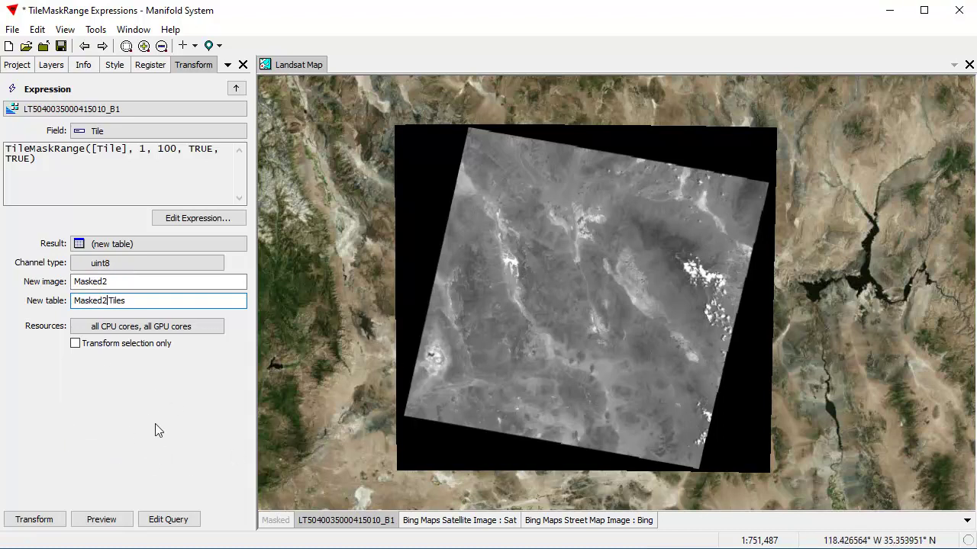
pyautogui.click(106, 520)
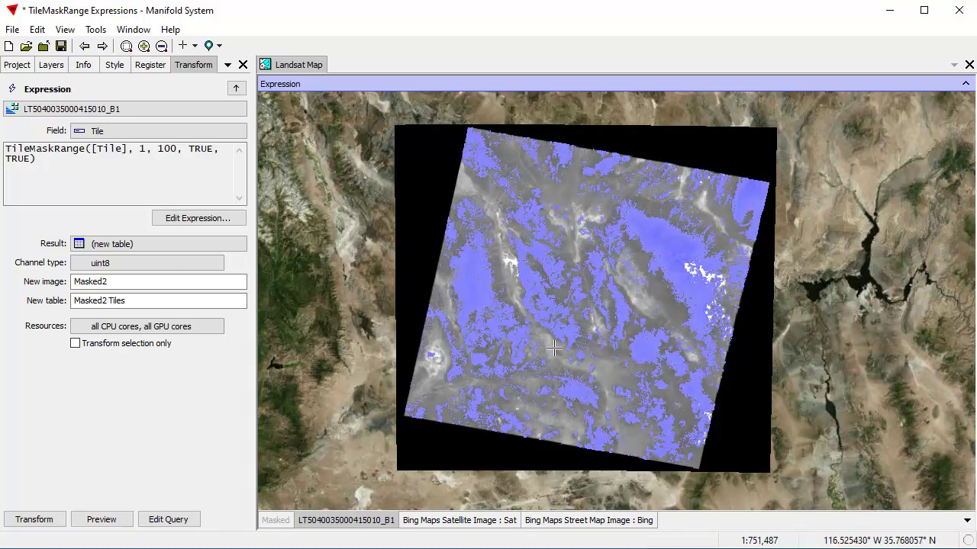
# Try an upper bound of 150 in the TileMaskRange expression and preview the masking.
pyautogui.click(198, 219)
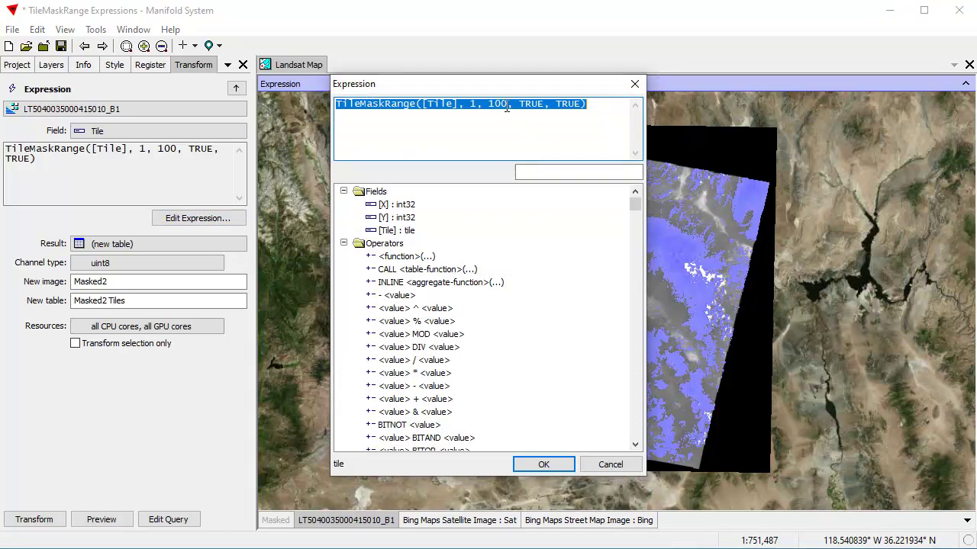
pyautogui.moveTo(507, 107); pyautogui.dragTo(501, 105)
pyautogui.write('50')
pyautogui.click(541, 463)
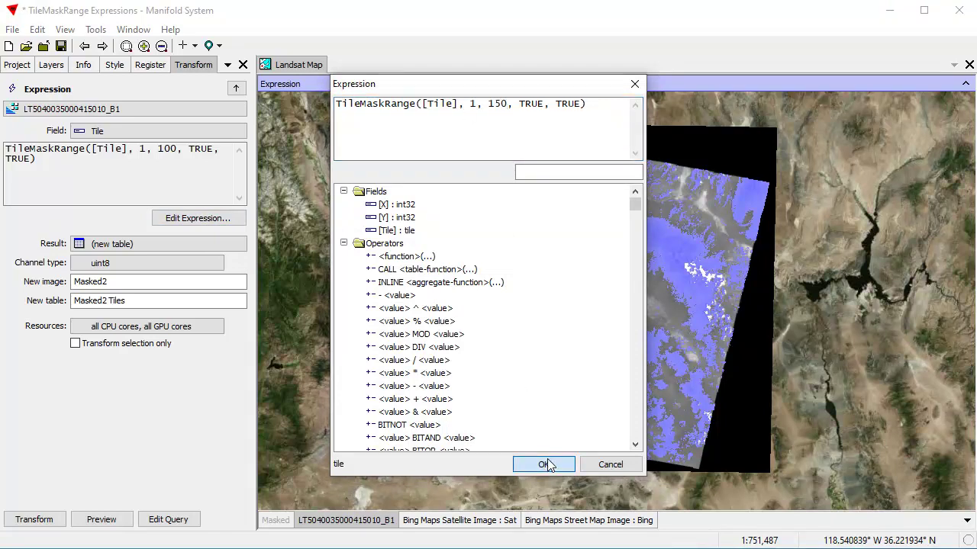
pyautogui.click(103, 519)
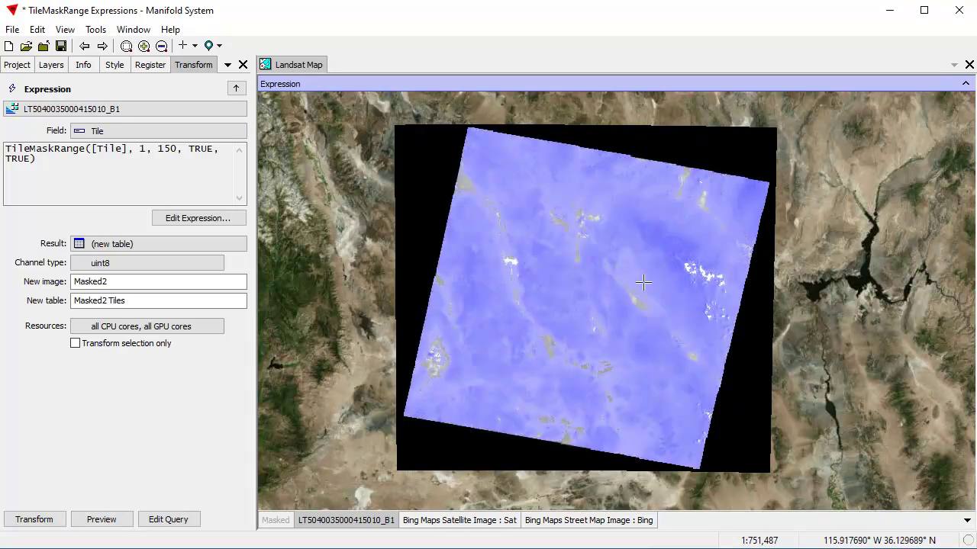
# Set the TileMaskRange upper bound back to 100, preview it, and run the transform to create Masked2.
pyautogui.click(214, 220)
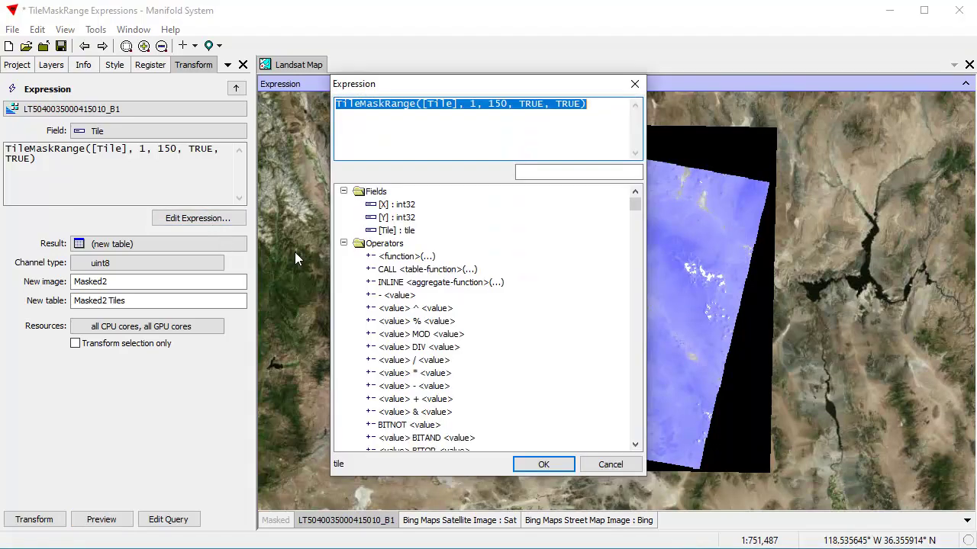
pyautogui.moveTo(507, 107); pyautogui.dragTo(499, 104)
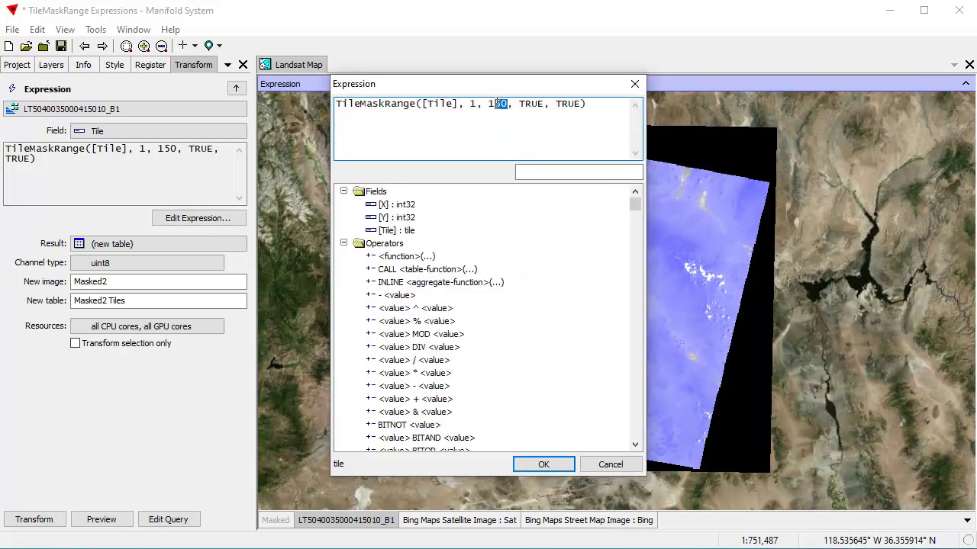
pyautogui.write('00')
pyautogui.click(543, 464)
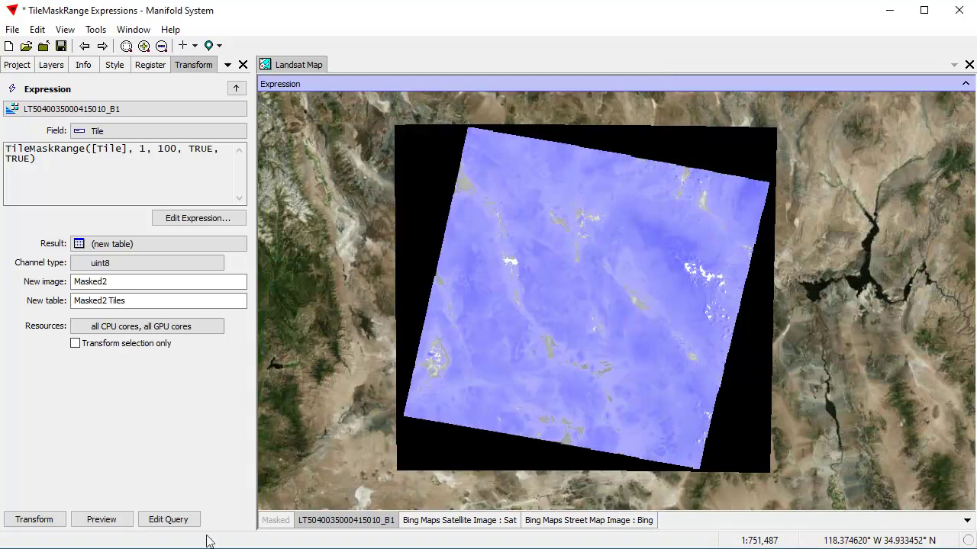
pyautogui.click(107, 519)
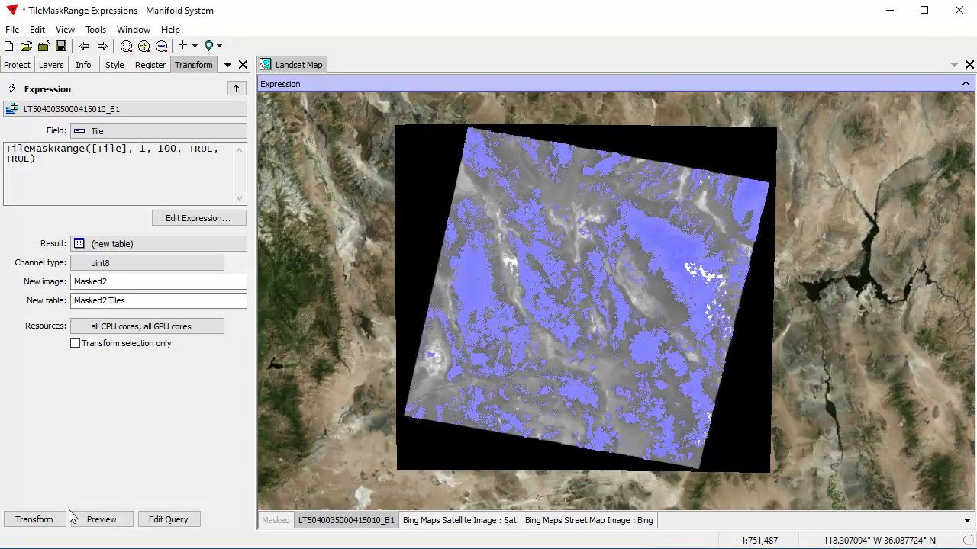
pyautogui.click(42, 522)
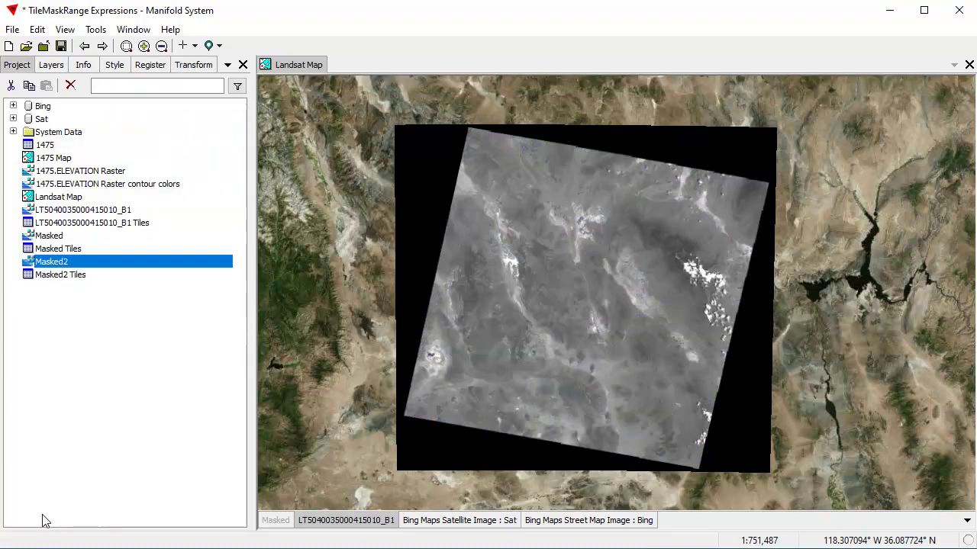
pyautogui.click(367, 525)
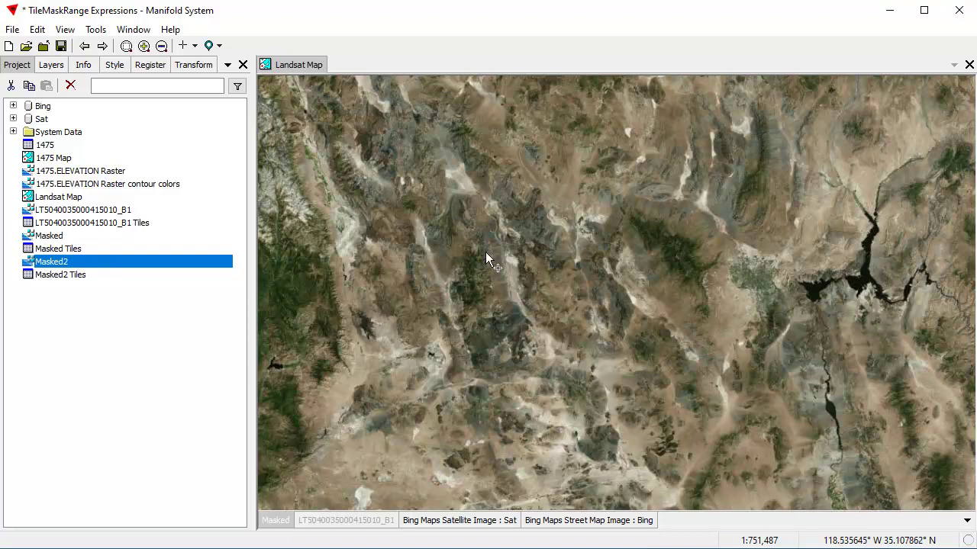
pyautogui.moveTo(486, 259); pyautogui.dragTo(486, 252)
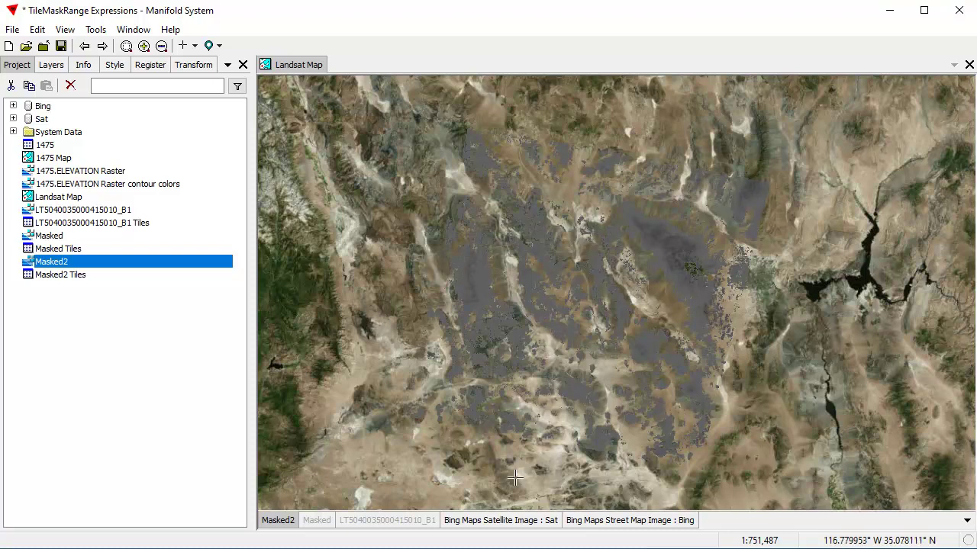
pyautogui.click(523, 521)
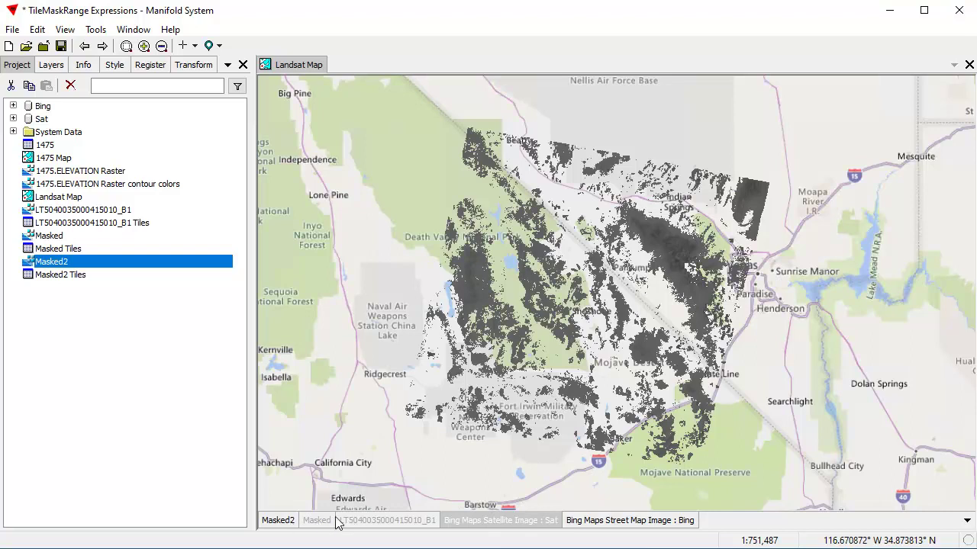
pyautogui.click(387, 522)
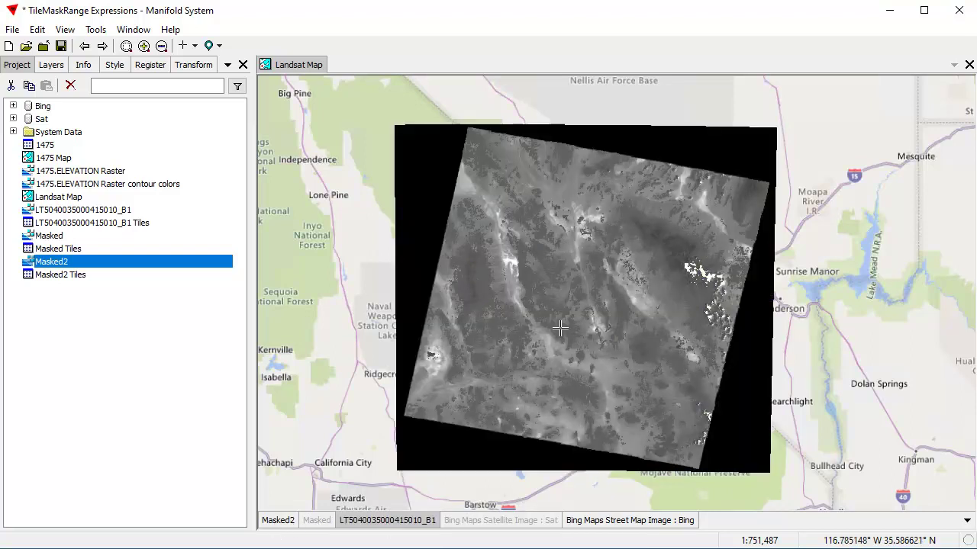
pyautogui.click(283, 521)
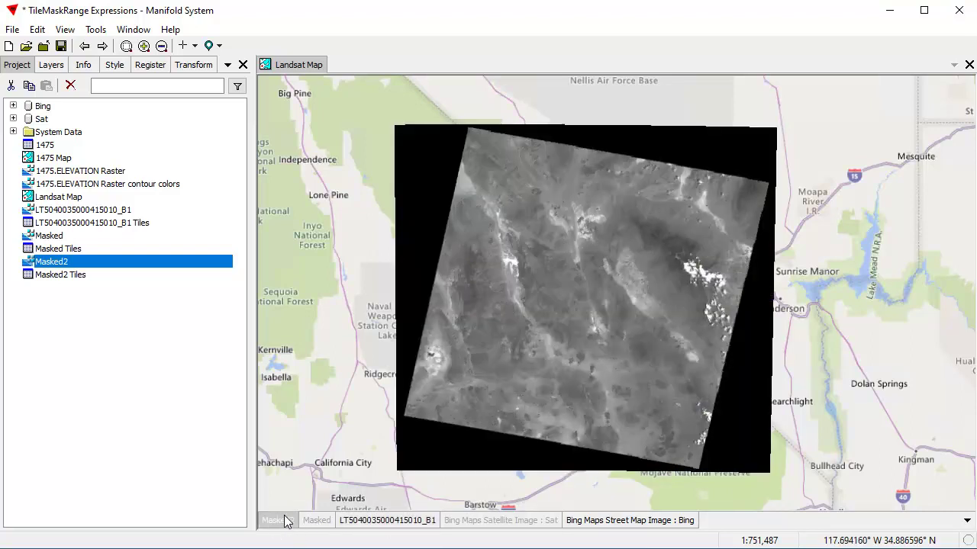
# Change the final argument of the TileMaskRange expression to FALSE, keeping the range 1 to 100, and preview the masking.
pyautogui.click(191, 65)
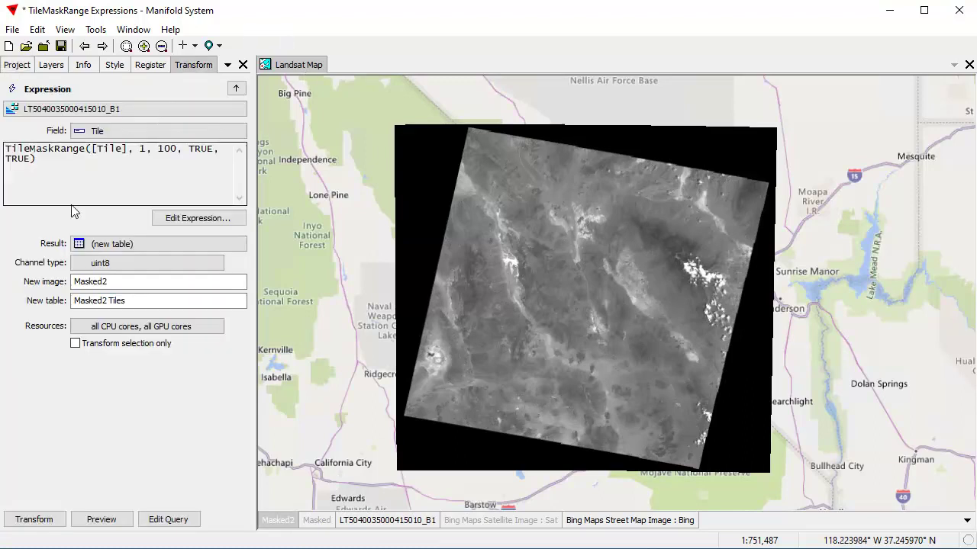
pyautogui.click(186, 219)
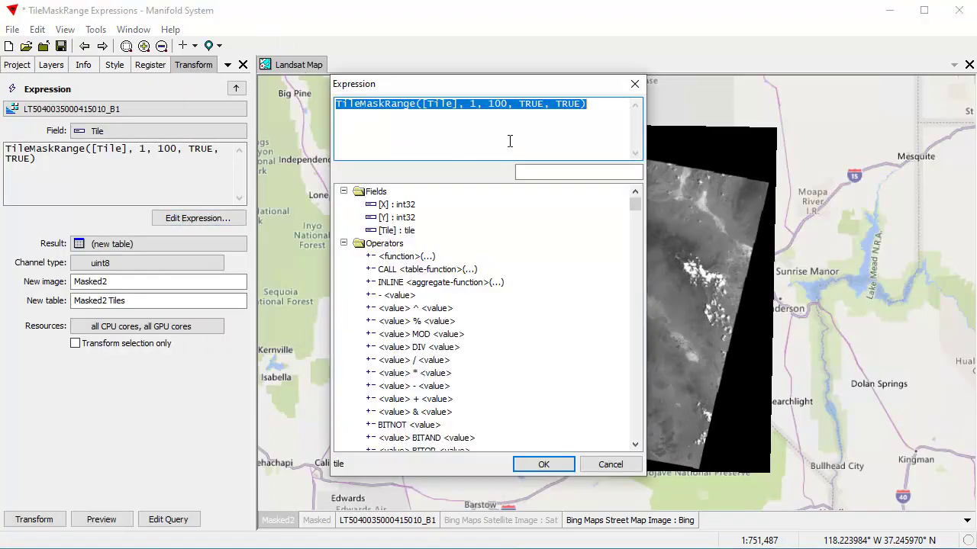
pyautogui.click(572, 103)
pyautogui.doubleClick(574, 104)
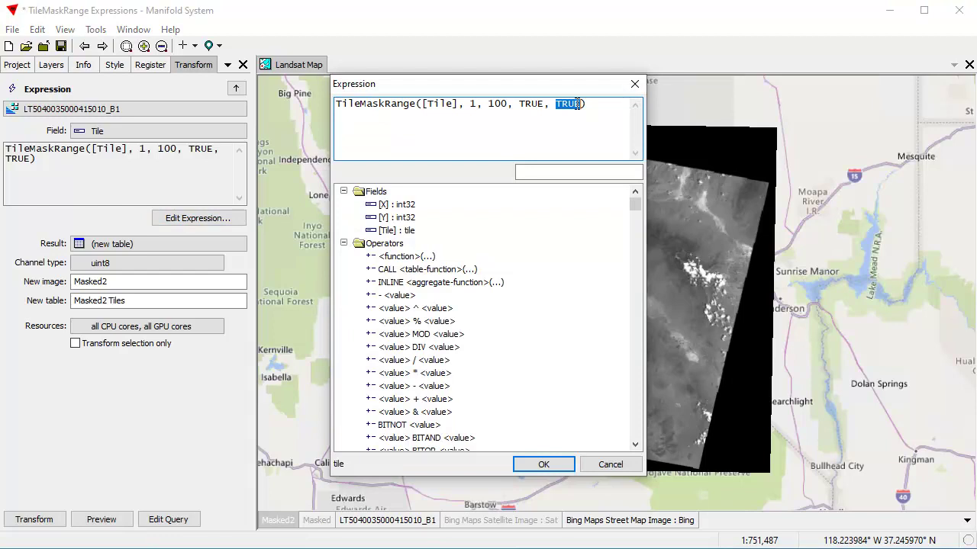
pyautogui.write('FALS')
pyautogui.moveTo(528, 91); pyautogui.dragTo(239, 120)
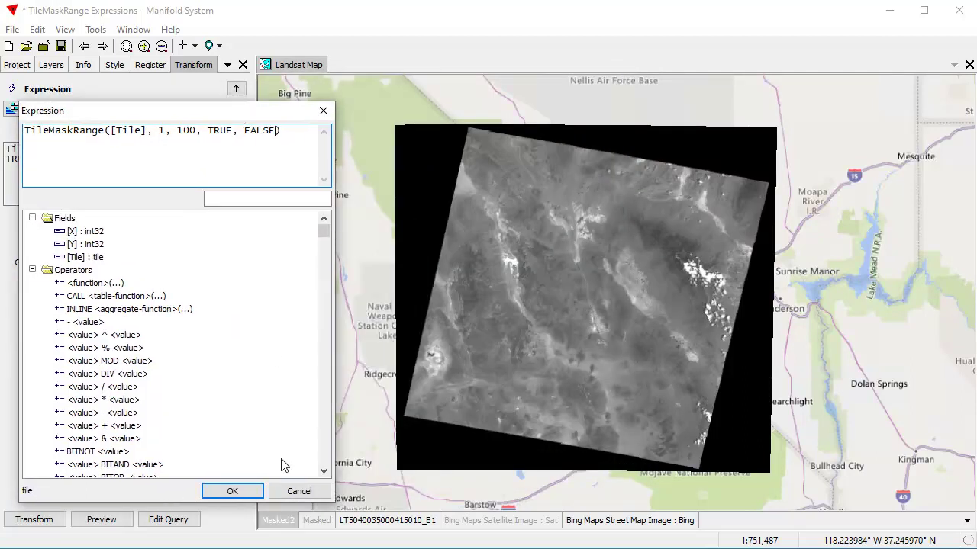
pyautogui.click(231, 492)
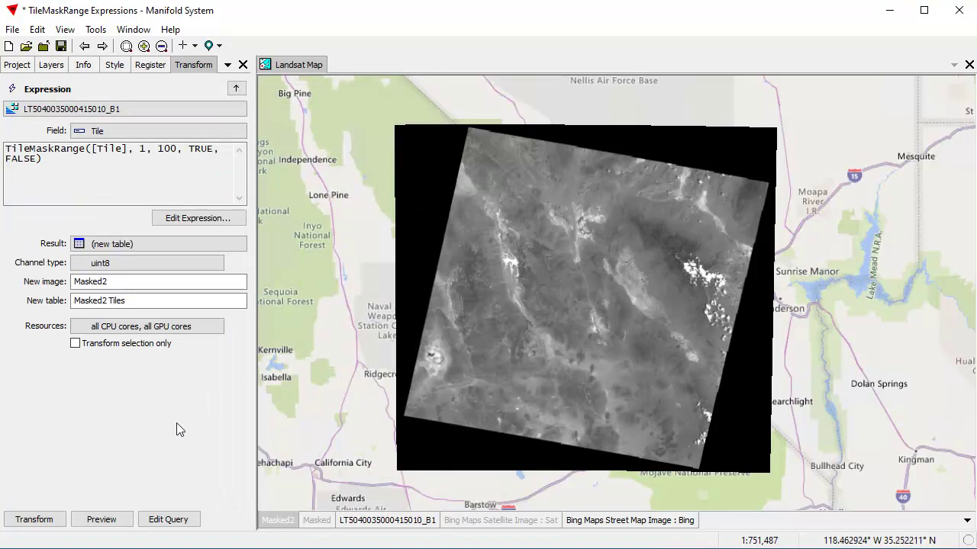
pyautogui.click(108, 524)
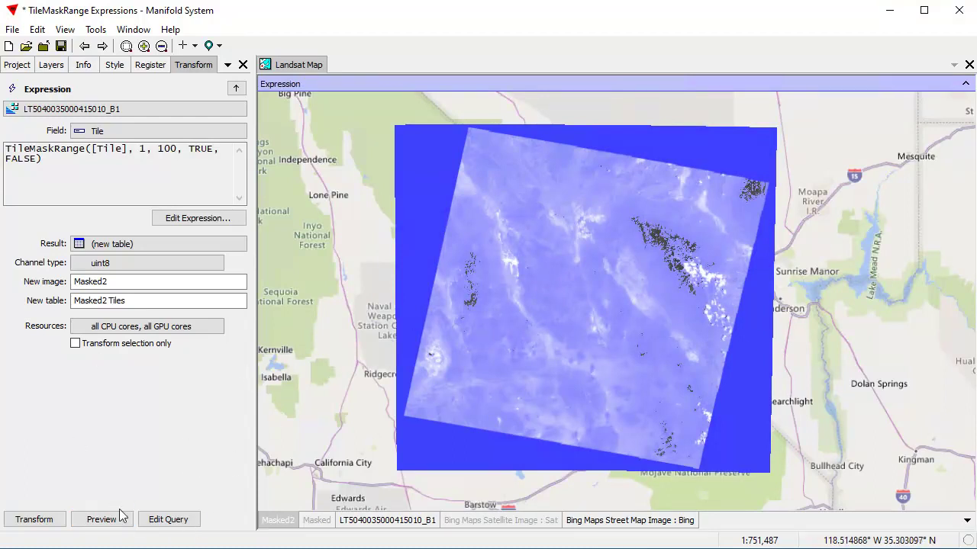
# Name the new image Masked3 and its table Masked3 Tiles, and run the transform.
pyautogui.click(105, 283)
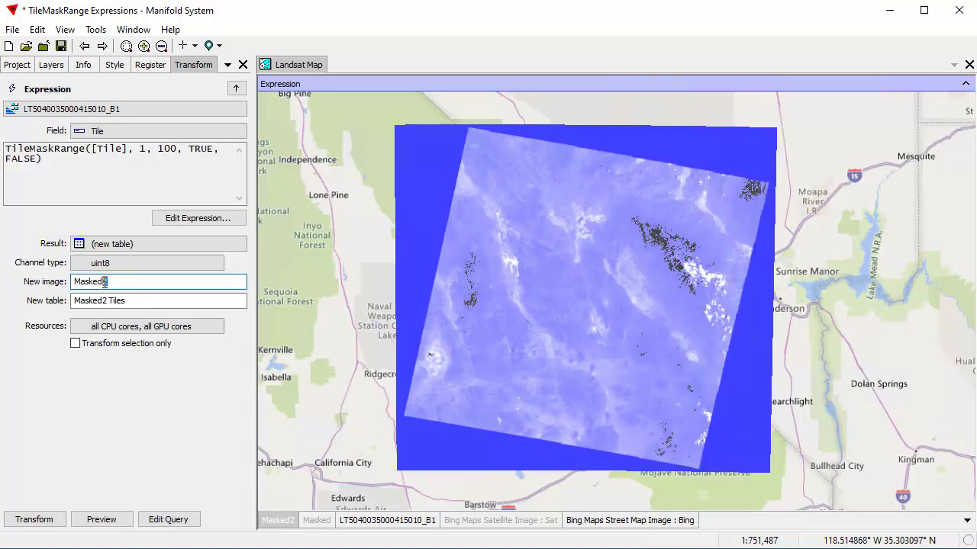
pyautogui.press('BackSpace')
pyautogui.write('3')
pyautogui.click(107, 301)
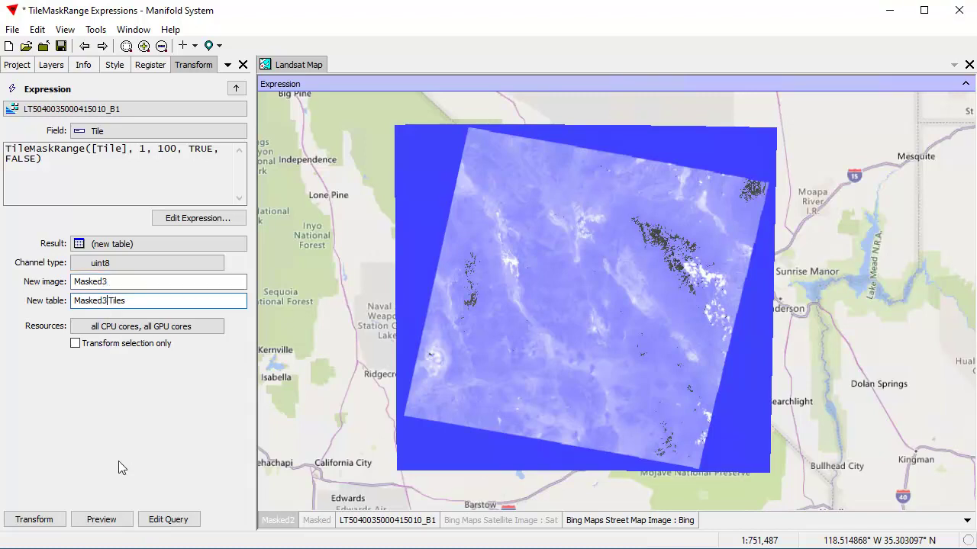
pyautogui.click(42, 521)
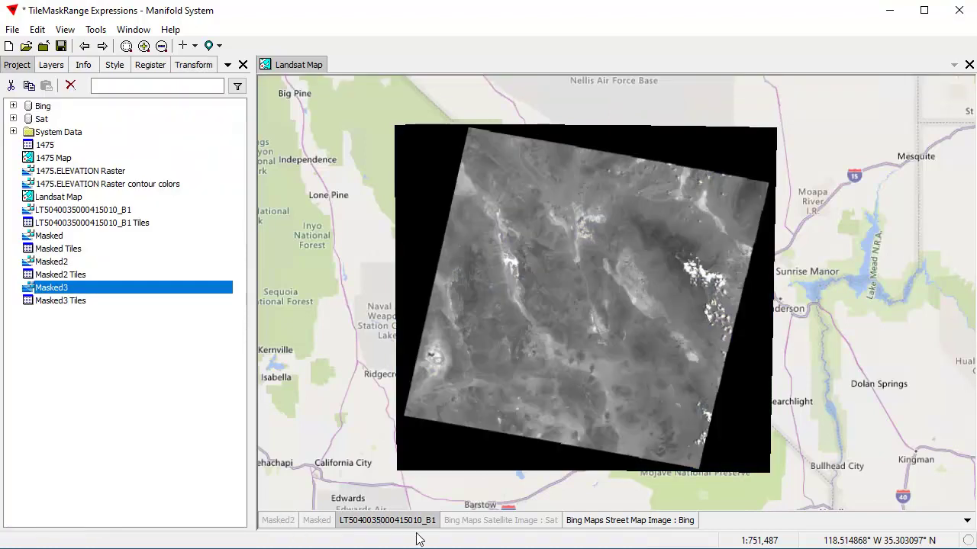
pyautogui.click(385, 521)
pyautogui.click(284, 522)
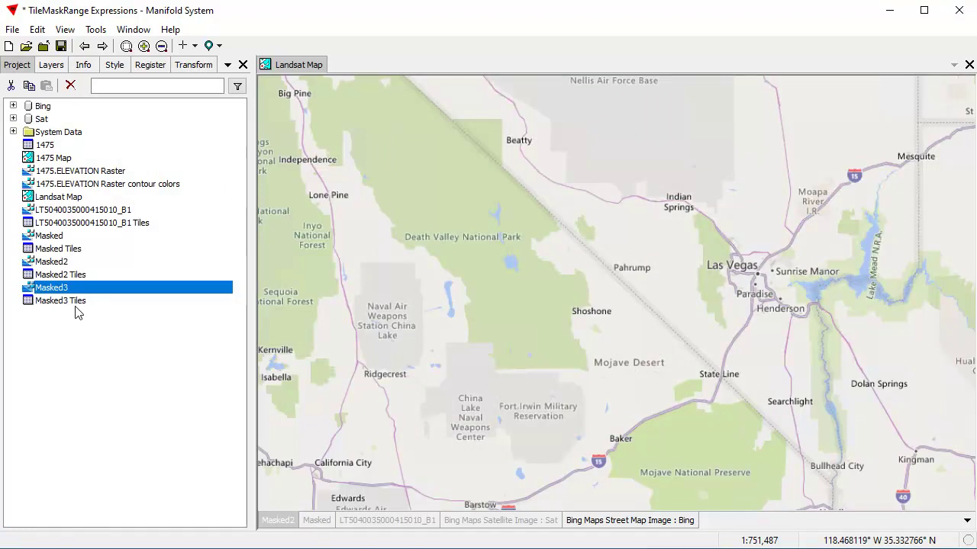
pyautogui.keyDown('ctrl'); pyautogui.click(107, 300); pyautogui.keyUp('ctrl')
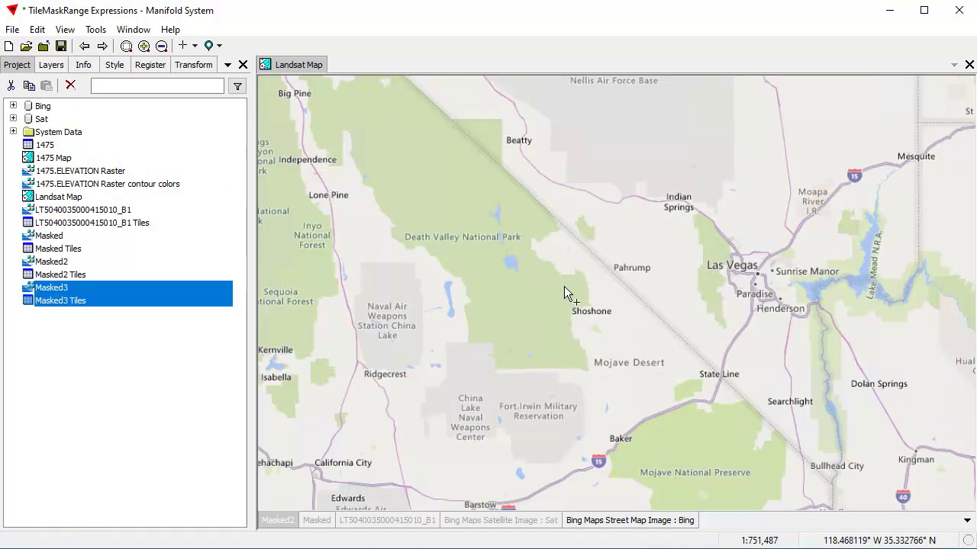
pyautogui.moveTo(206, 289); pyautogui.dragTo(494, 274)
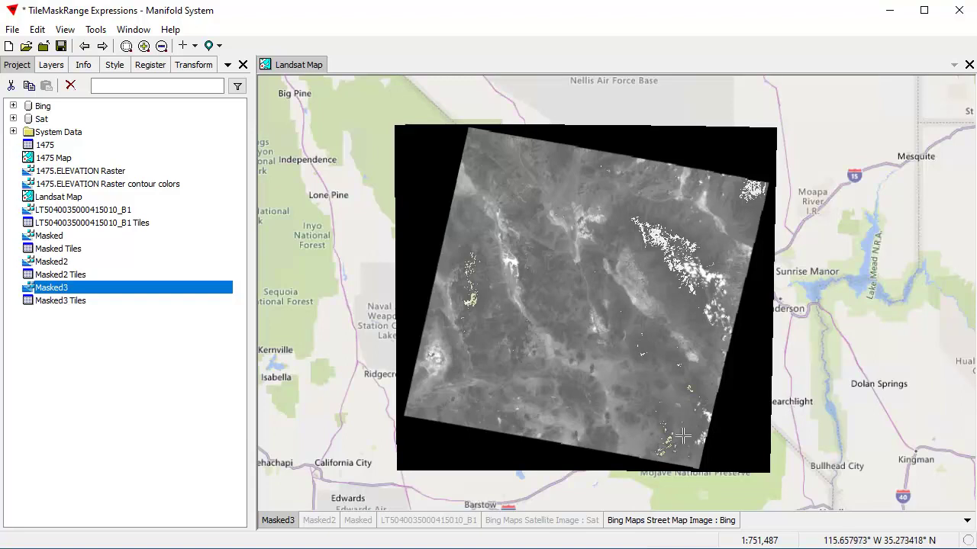
# Hide the Bing Maps Street Map layer and set the Landsat Map's background color to pink.
pyautogui.scroll(3, 712, 321)
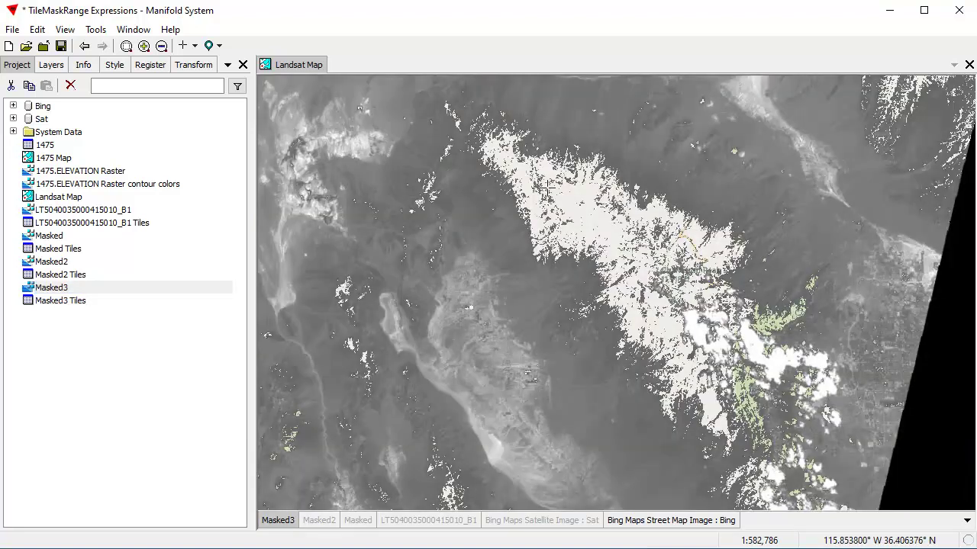
pyautogui.scroll(2, 661, 288)
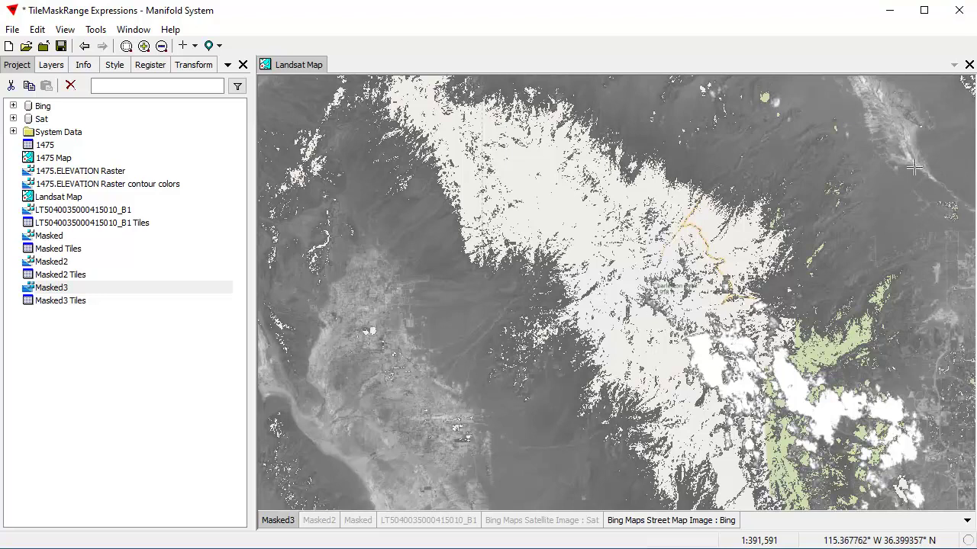
pyautogui.click(702, 520)
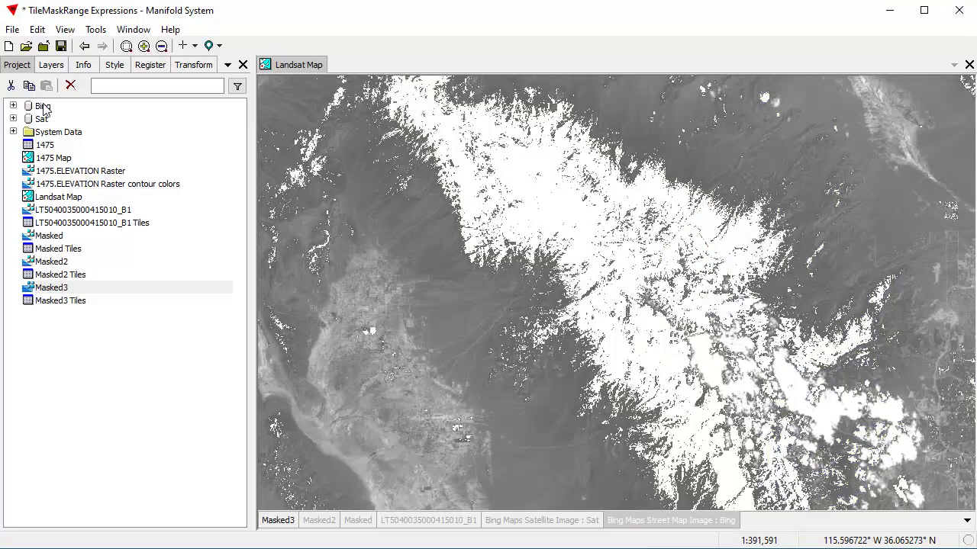
pyautogui.click(51, 65)
pyautogui.click(204, 180)
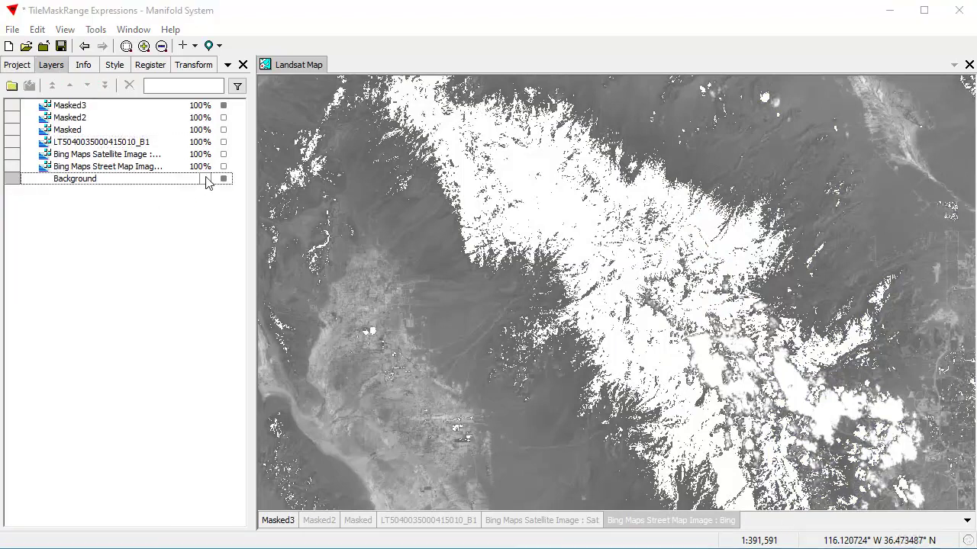
pyautogui.click(205, 180)
pyautogui.click(273, 232)
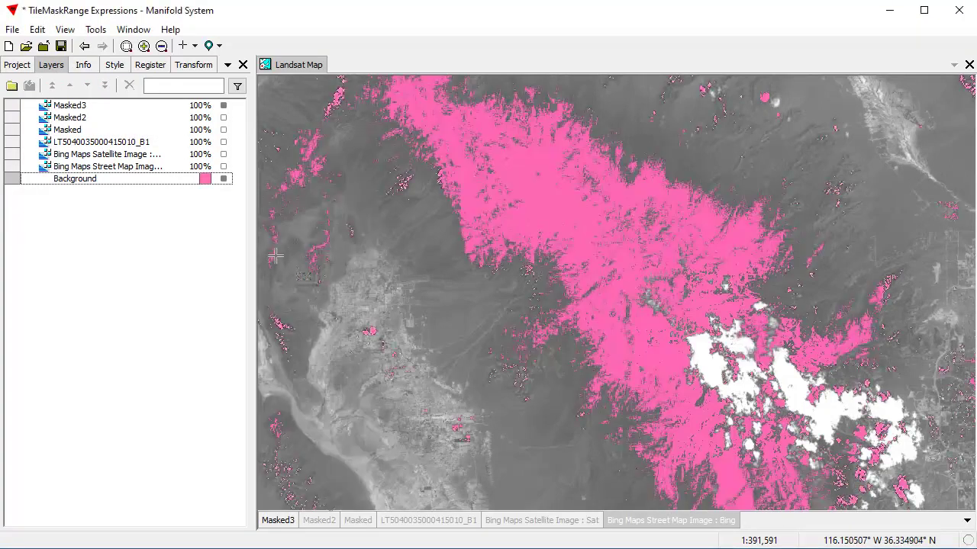
# Examine the masked areas against the pink background, hiding the Masked3 layer and showing it again.
pyautogui.scroll(-1, 628, 323)
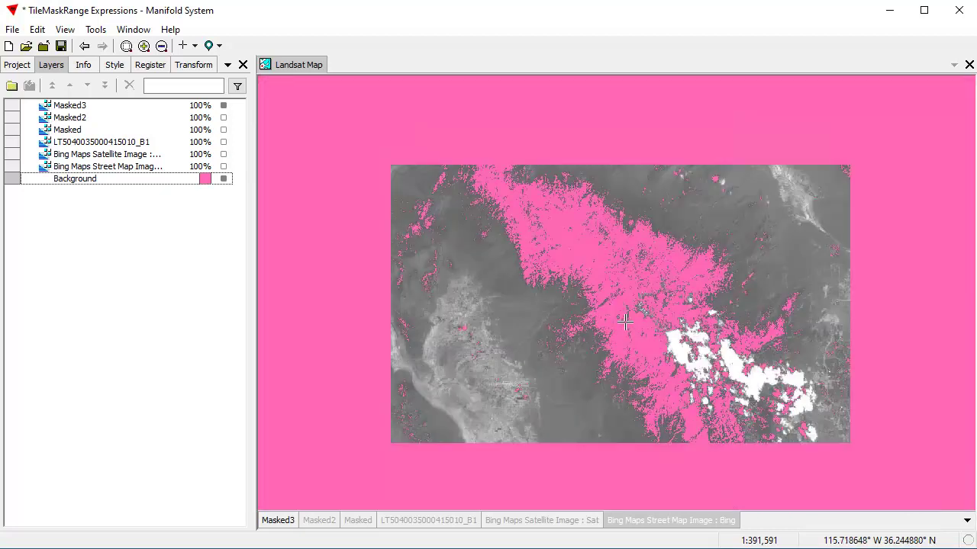
pyautogui.scroll(1, 710, 324)
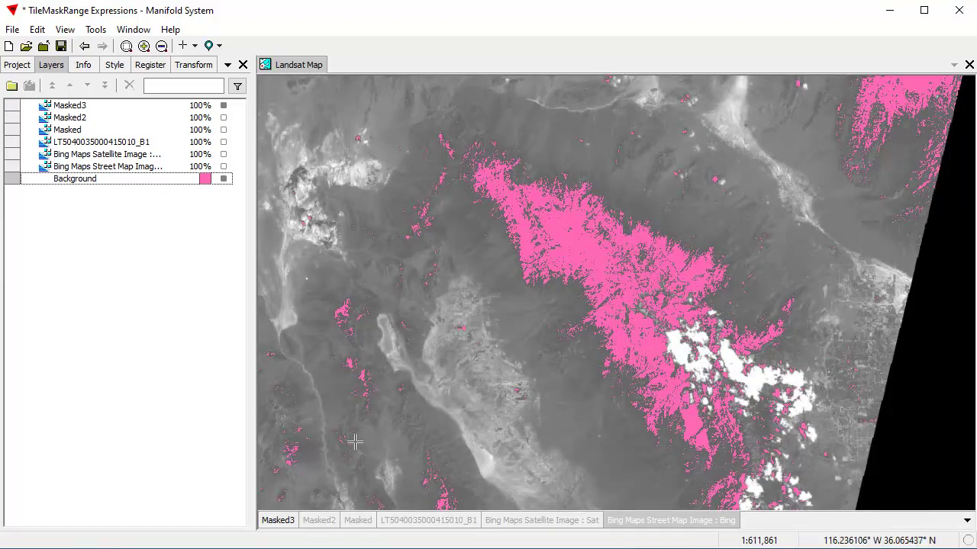
pyautogui.click(16, 65)
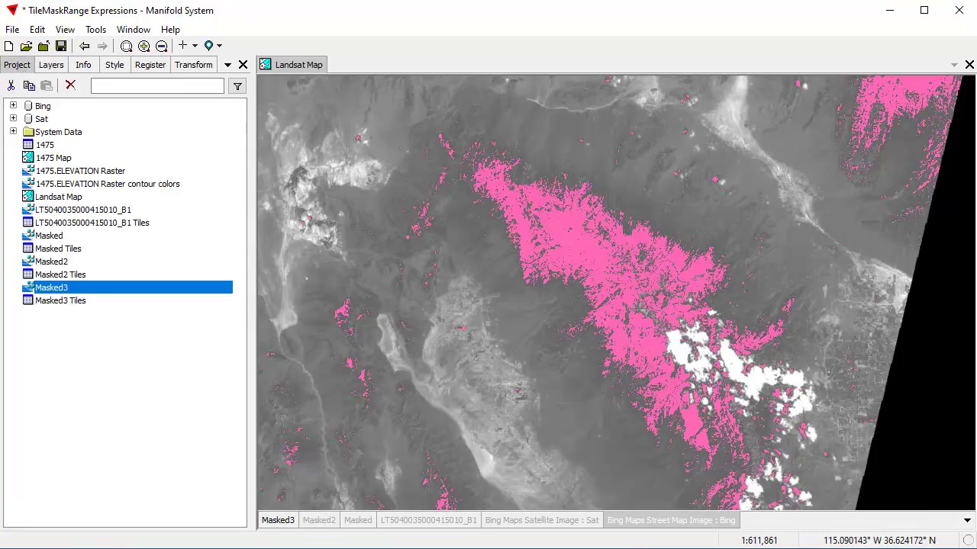
pyautogui.click(277, 521)
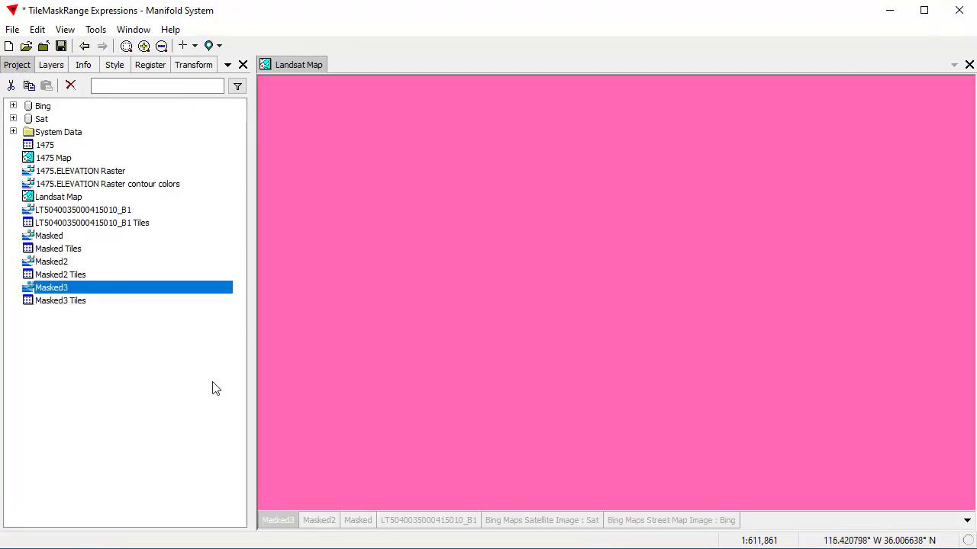
pyautogui.click(64, 200)
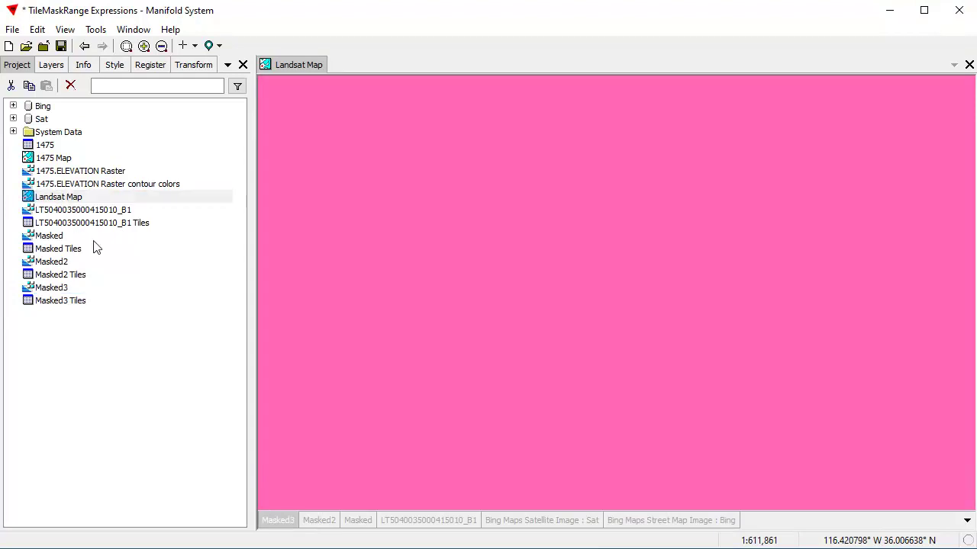
pyautogui.click(279, 522)
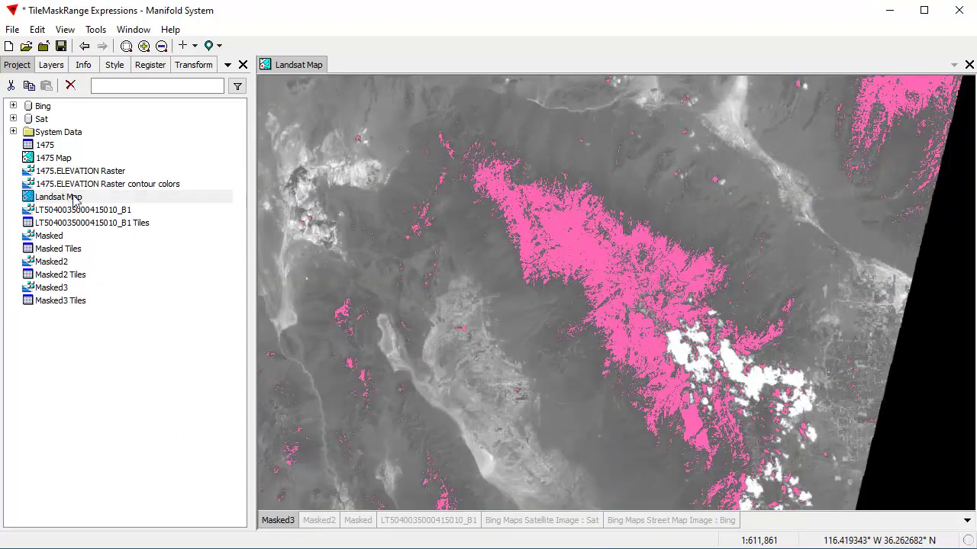
# Open the 1475 Map, hide the 1475.ELEVATION Raster layer, and add the 1475.ELEVATION Raster contour colors image as a layer.
pyautogui.doubleClick(53, 158)
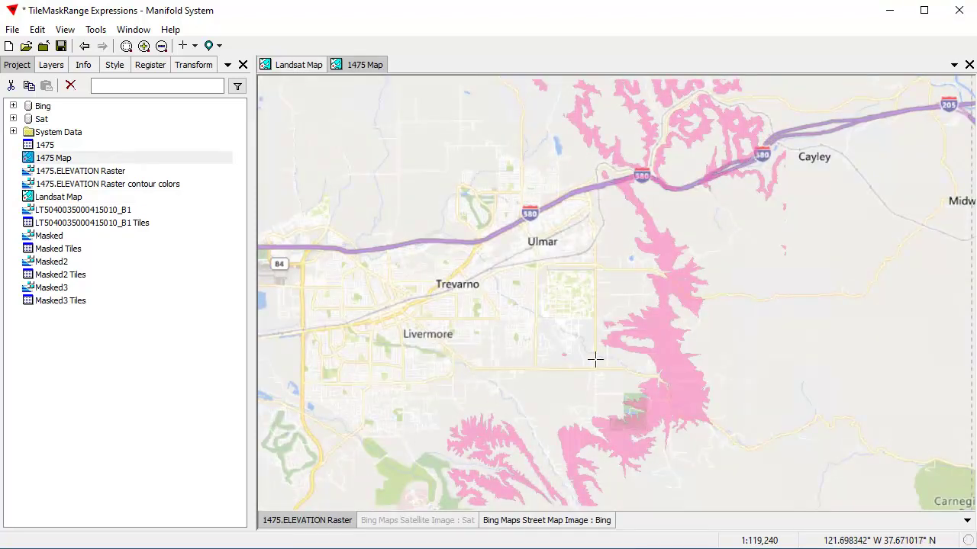
pyautogui.keyDown('shift'); pyautogui.click(301, 520); pyautogui.keyUp('shift')
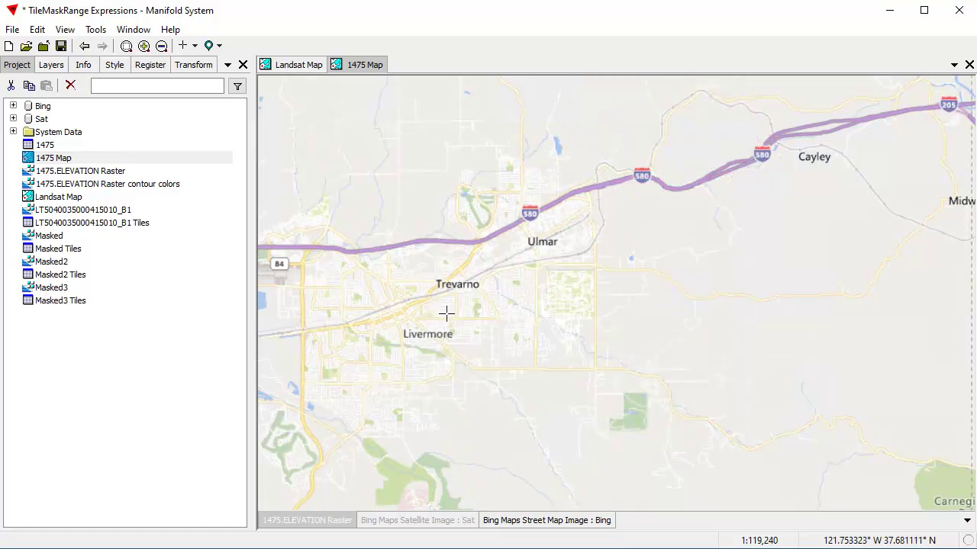
pyautogui.moveTo(163, 190); pyautogui.dragTo(413, 185)
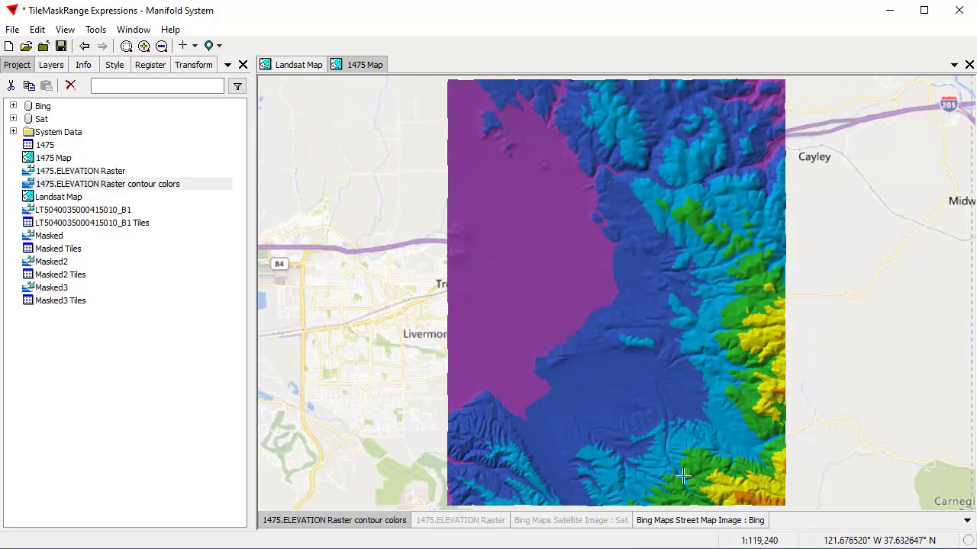
# Review the contour colors image's style intervals and the tile records in the 1475 table.
pyautogui.click(115, 65)
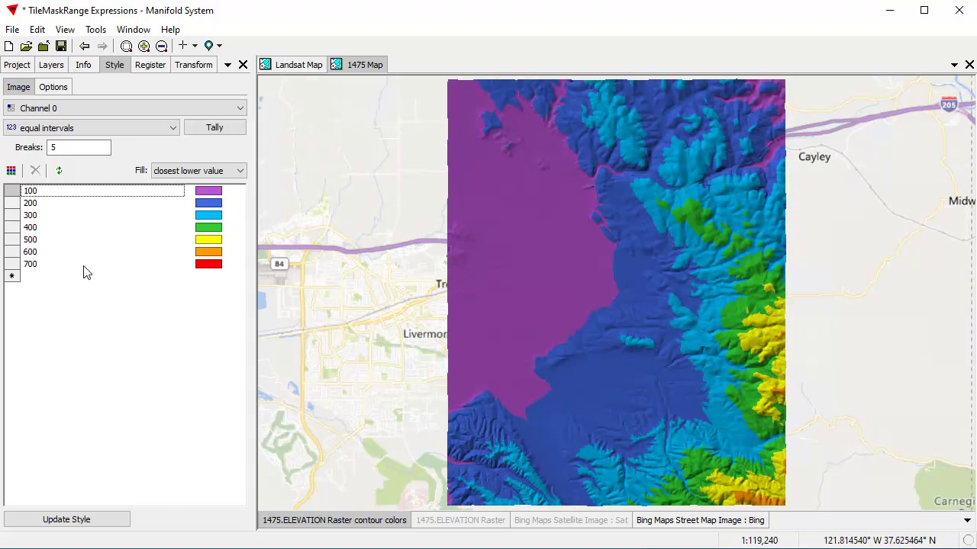
pyautogui.click(23, 66)
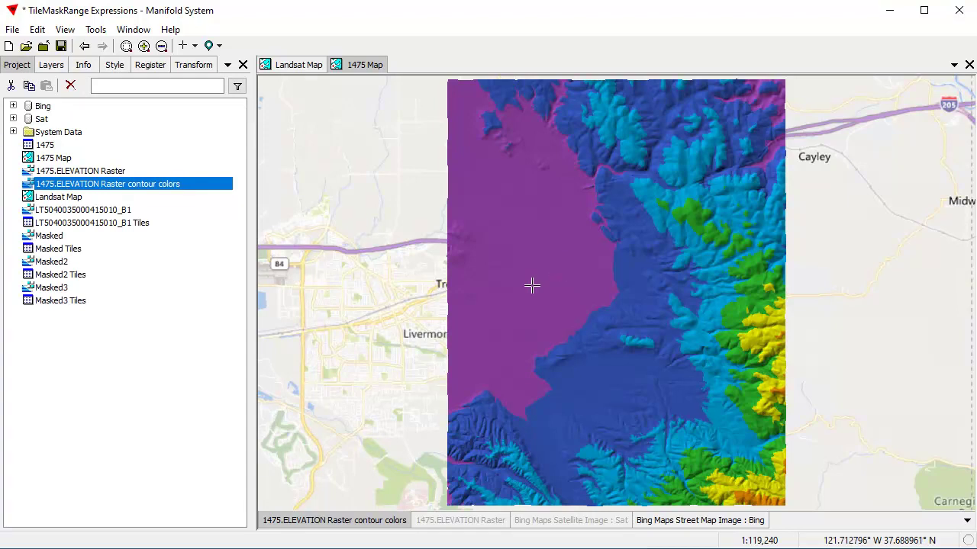
pyautogui.doubleClick(47, 146)
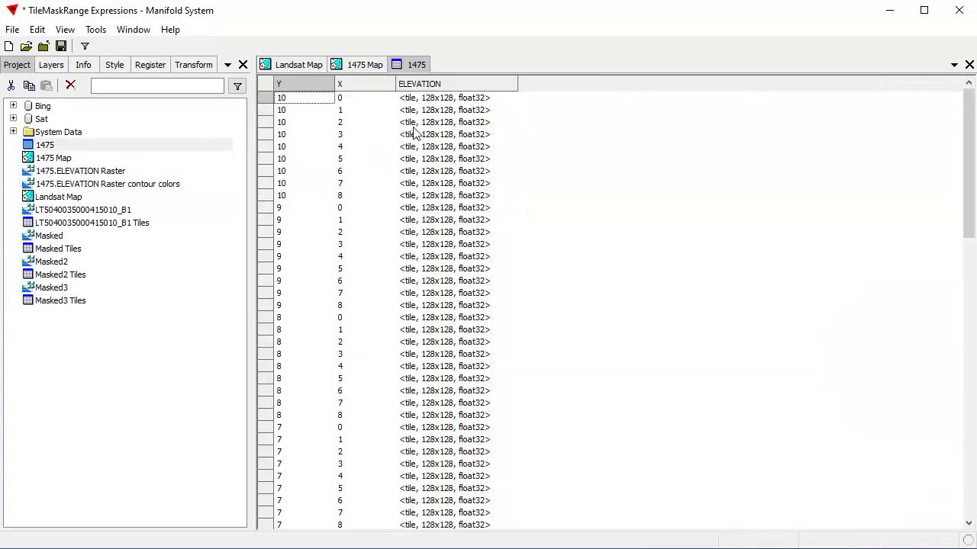
pyautogui.moveTo(969, 176); pyautogui.dragTo(969, 473)
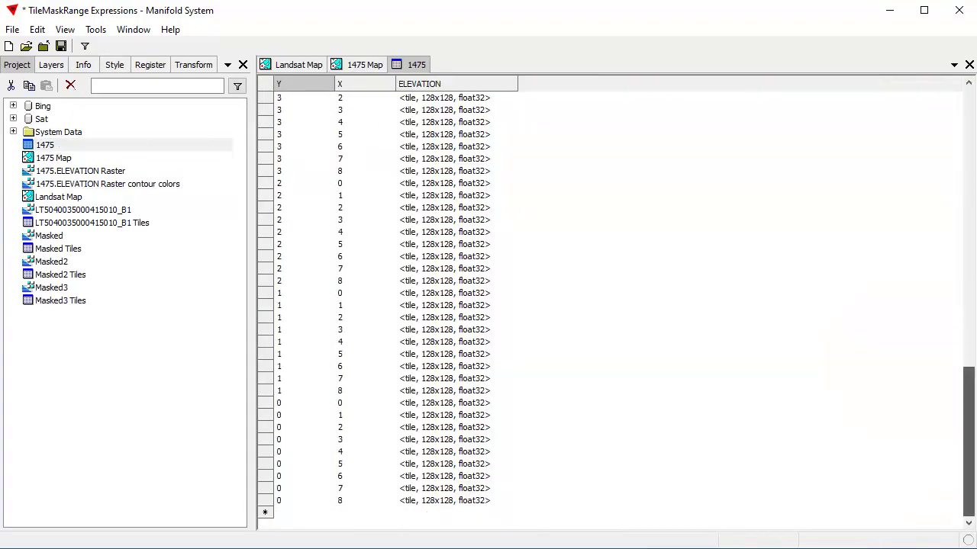
pyautogui.click(969, 65)
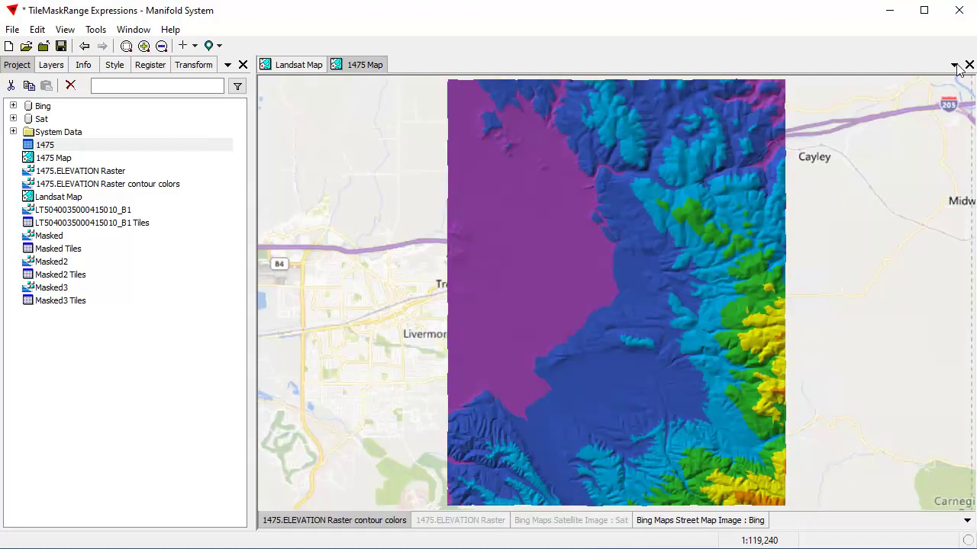
# View the properties of the 1475.ELEVATION Raster contour colors image to check its source table and tile field.
pyautogui.click(120, 187)
pyautogui.rightClick(199, 187)
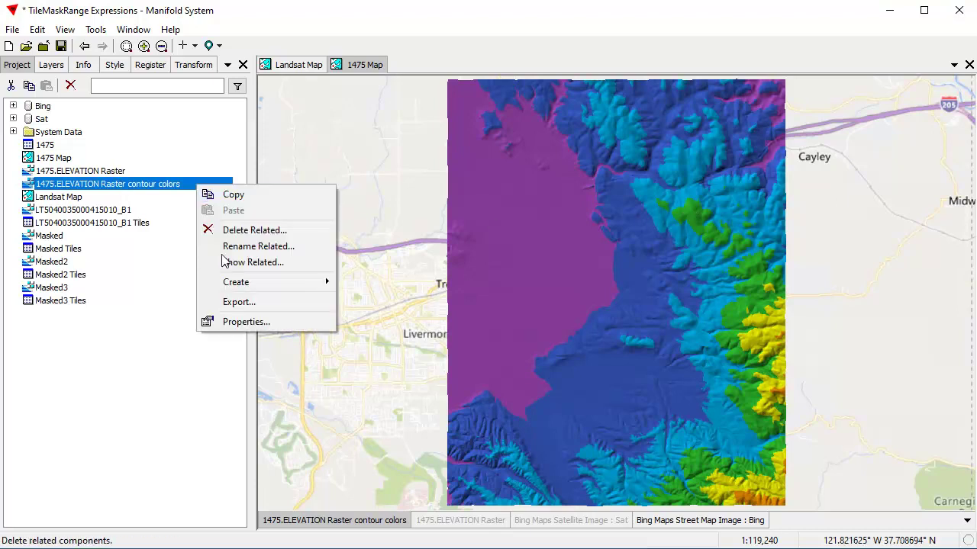
pyautogui.click(262, 323)
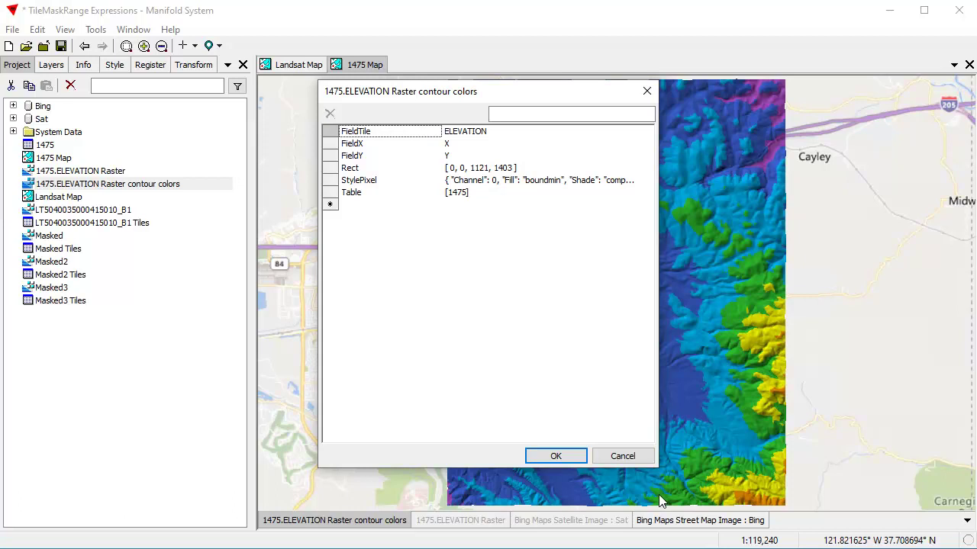
pyautogui.click(623, 457)
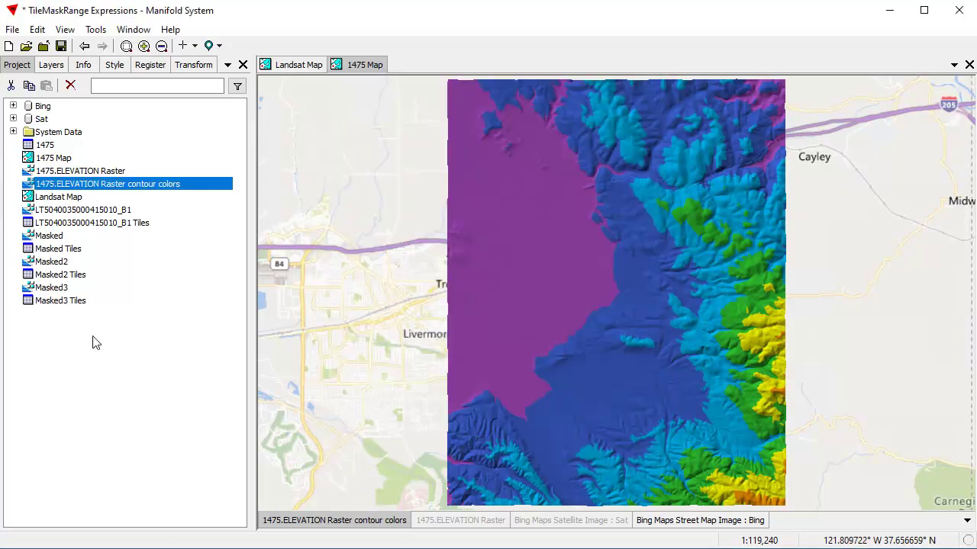
# Hide the contour colors layer and show the 1475.ELEVATION Raster layer in the 1475 Map.
pyautogui.keyDown('shift'); pyautogui.click(382, 524); pyautogui.keyUp('shift')
pyautogui.keyDown('shift'); pyautogui.click(472, 520); pyautogui.keyUp('shift')
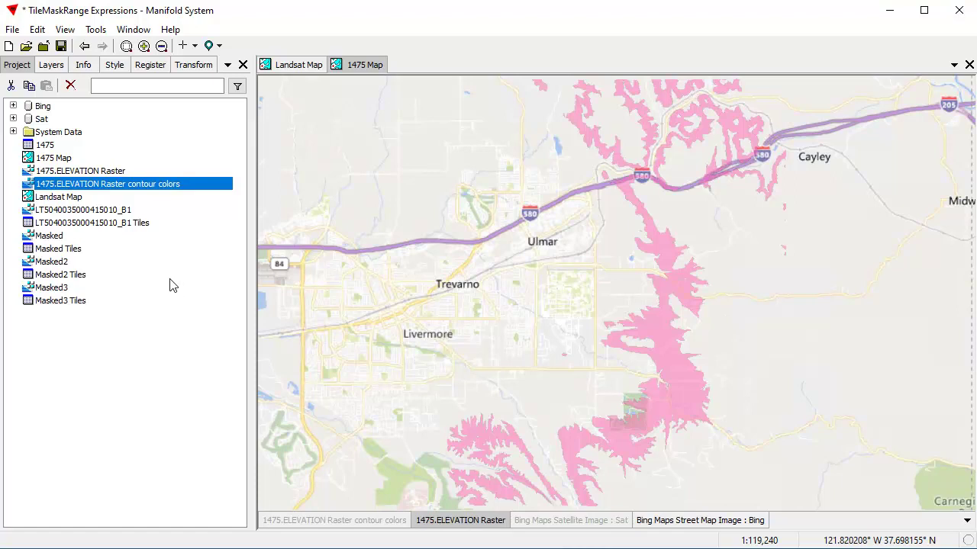
# Check the 1475.ELEVATION Raster image's properties for its source table and tile field, and review its style intervals.
pyautogui.rightClick(117, 172)
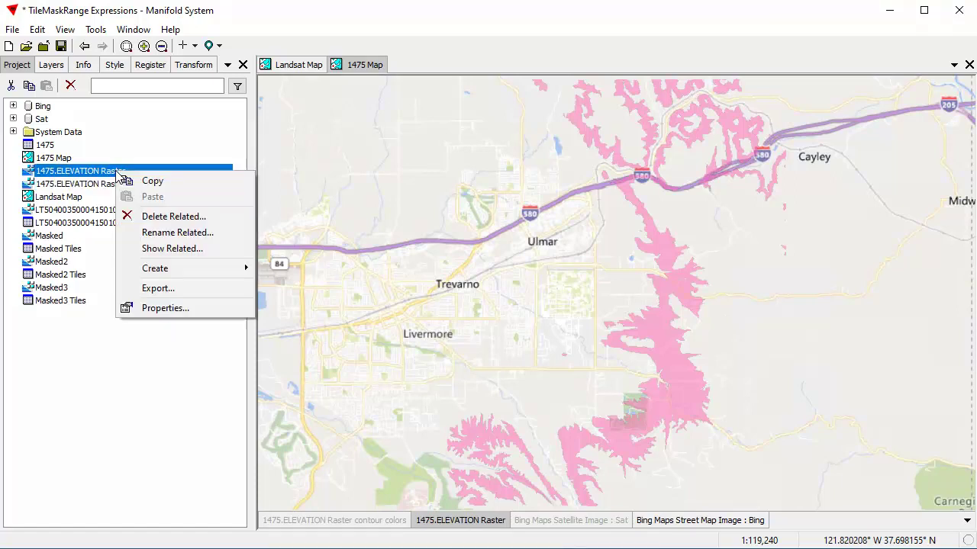
pyautogui.click(155, 308)
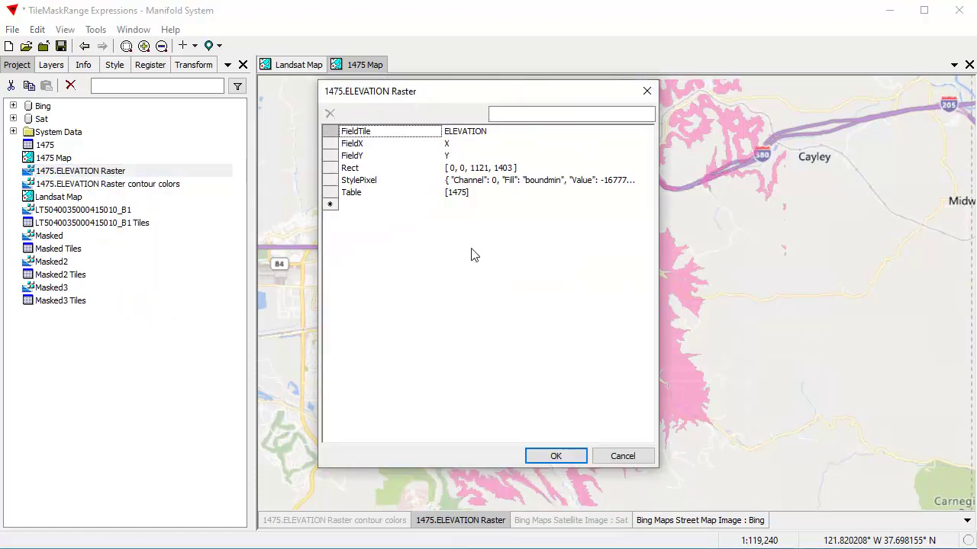
pyautogui.click(621, 455)
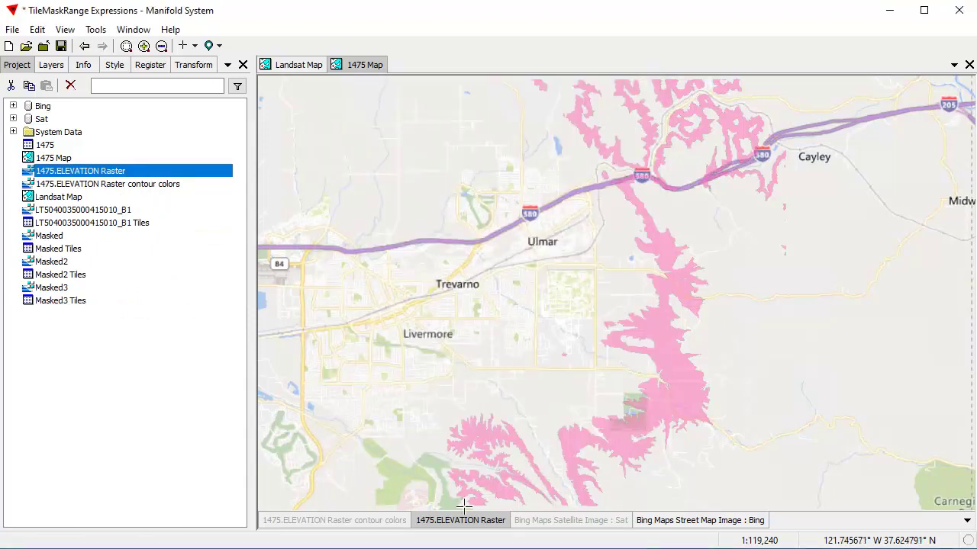
pyautogui.click(112, 67)
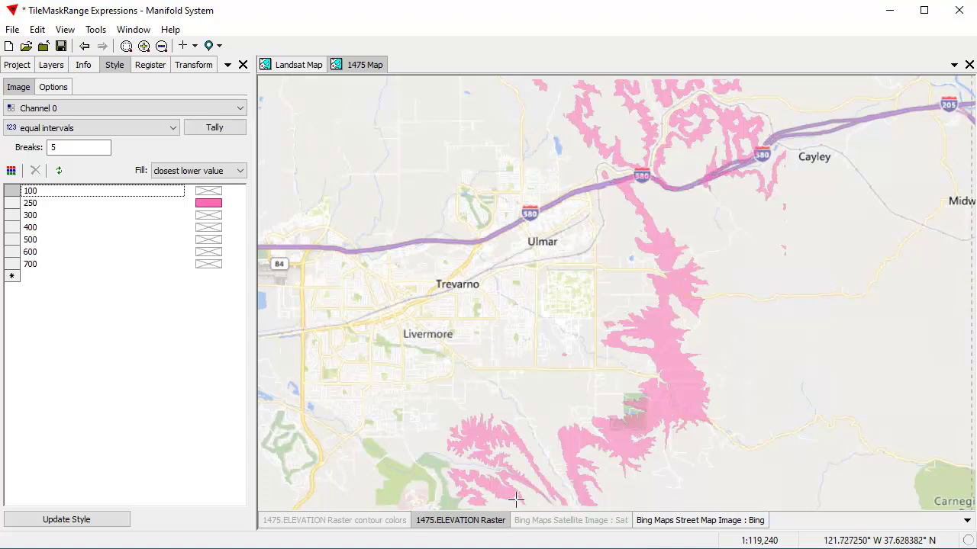
# Hide the 1475.ELEVATION Raster layer and show the 1475.ELEVATION Raster contour colors layer in the 1475 Map.
pyautogui.click(485, 526)
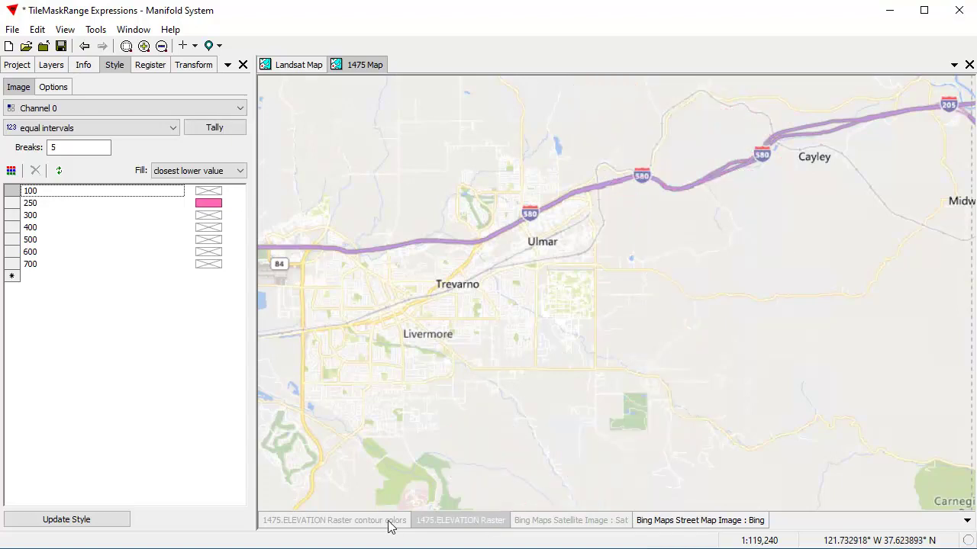
pyautogui.click(390, 527)
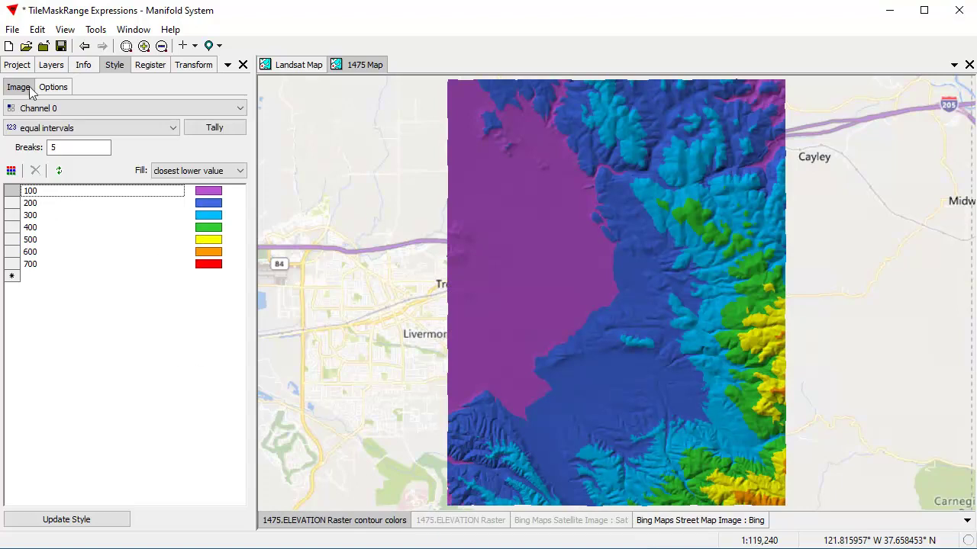
pyautogui.click(14, 67)
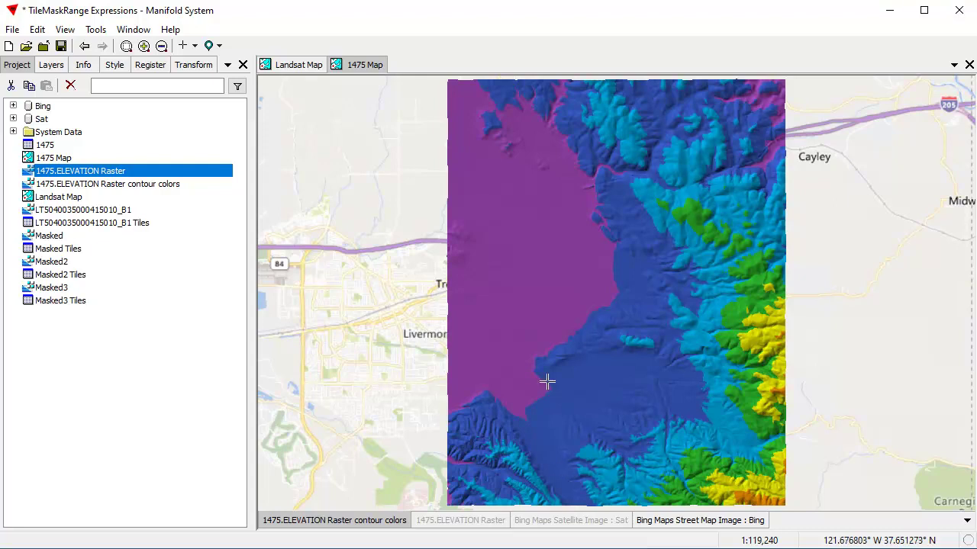
# Set up an Expression transform on the ELEVATION field of the 1475.ELEVATION Raster contour colors layer and open its expression for editing.
pyautogui.click(198, 68)
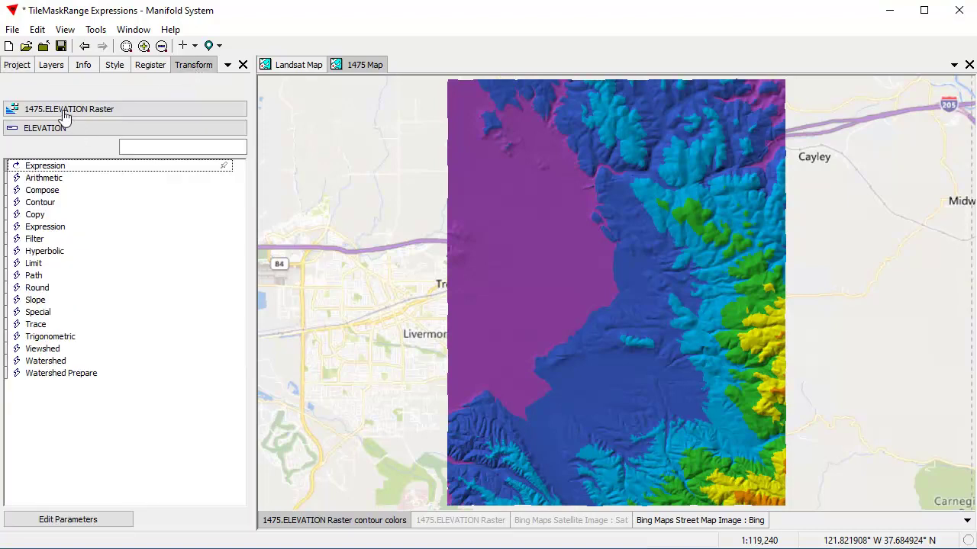
pyautogui.click(99, 109)
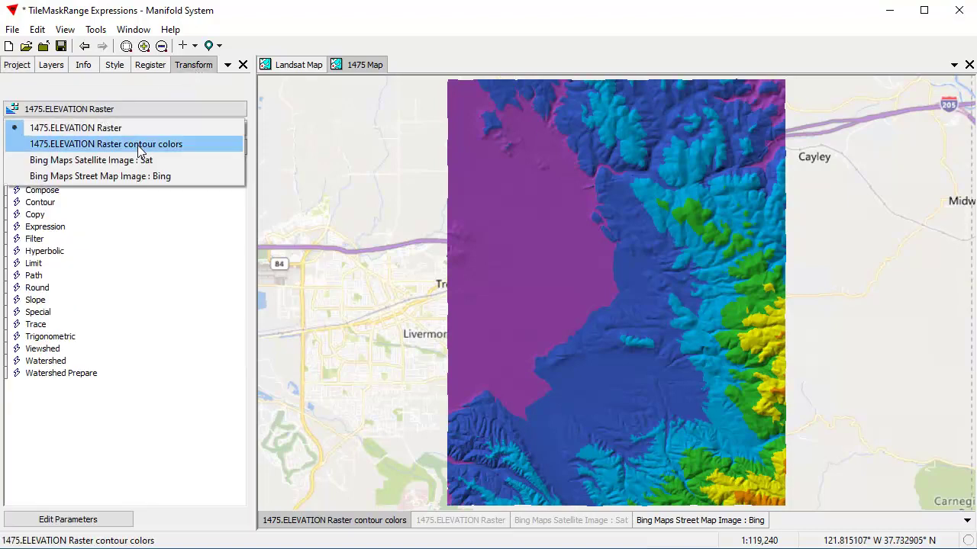
pyautogui.click(114, 144)
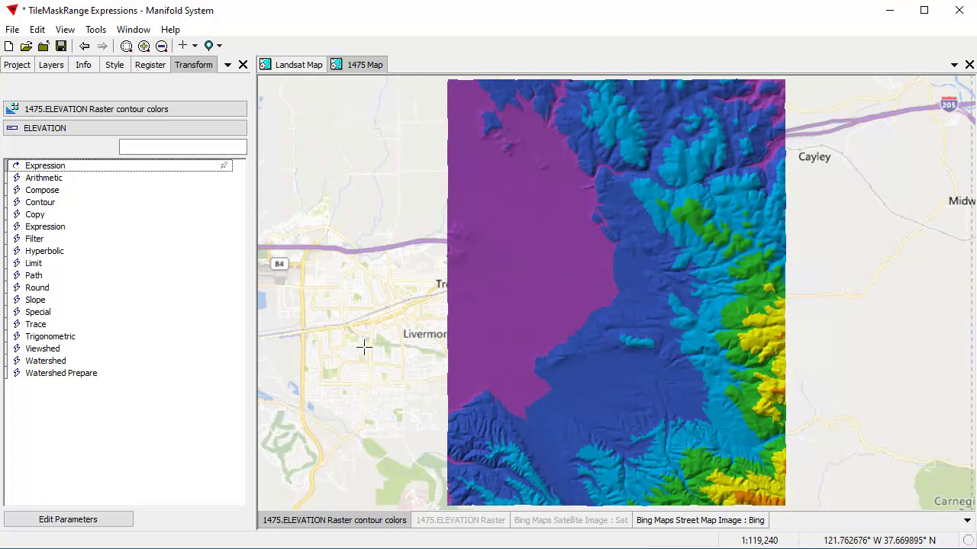
pyautogui.click(52, 229)
pyautogui.doubleClick(52, 231)
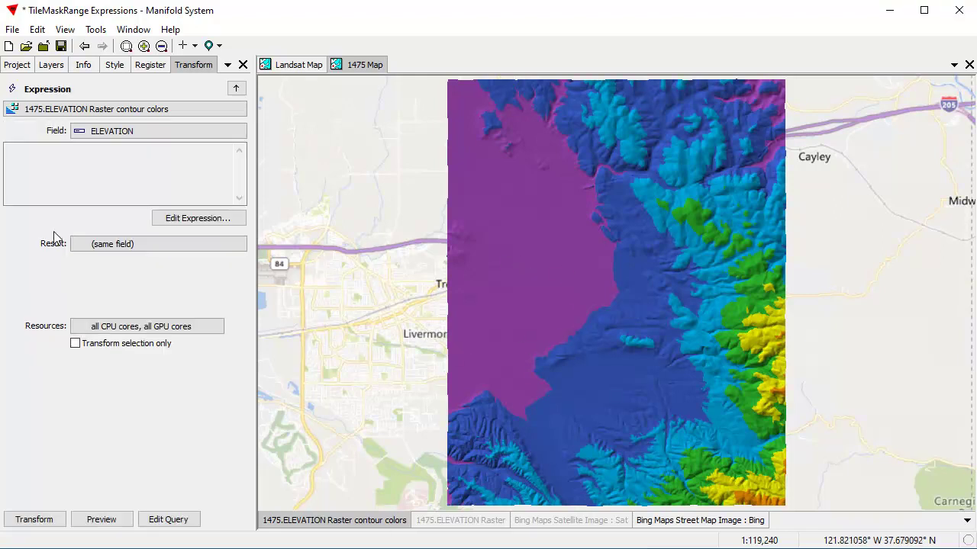
pyautogui.click(175, 221)
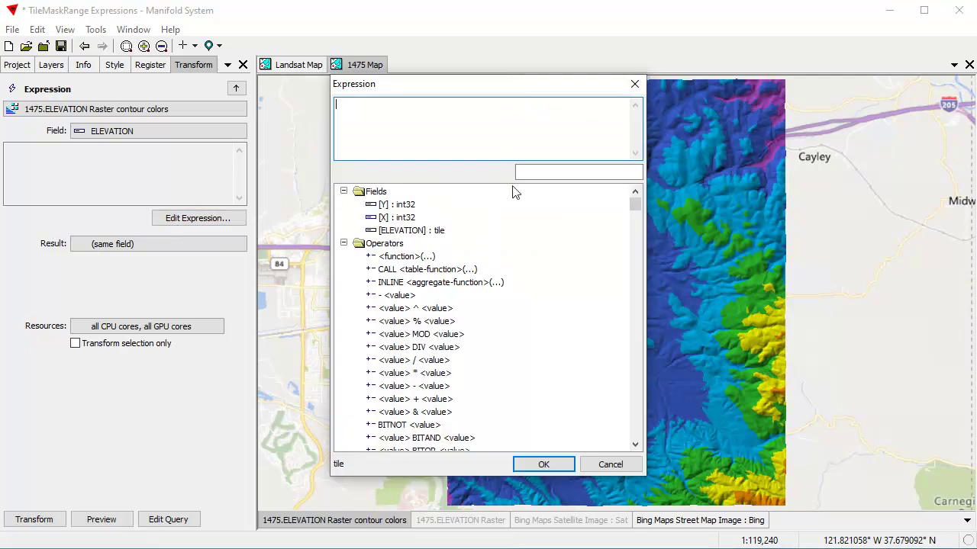
# Insert the TileMaskRange function into the expression with the [ELEVATION] field as its tile argument.
pyautogui.click(572, 172)
pyautogui.write('tilemask')
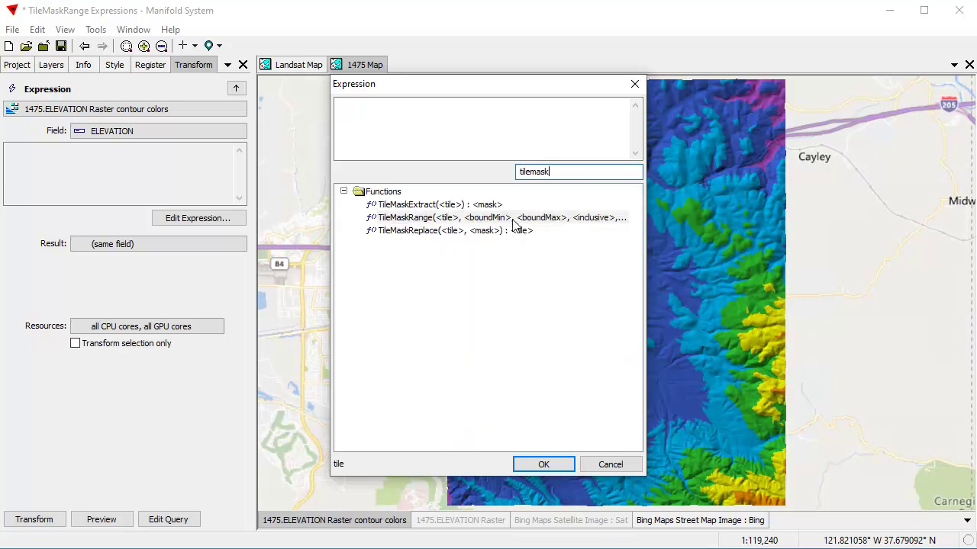
pyautogui.doubleClick(519, 219)
pyautogui.doubleClick(538, 172)
pyautogui.press('BackSpace')
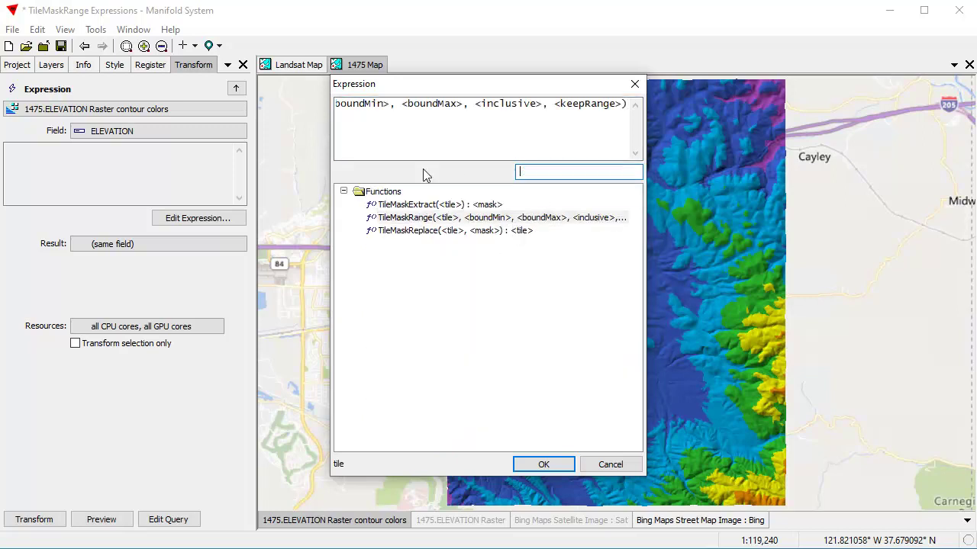
pyautogui.click(343, 192)
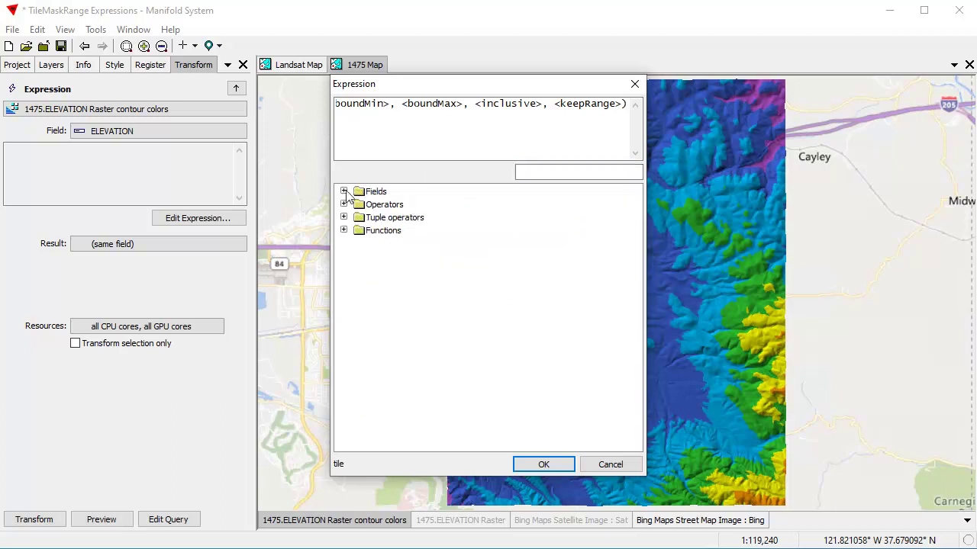
pyautogui.click(343, 191)
pyautogui.click(409, 108)
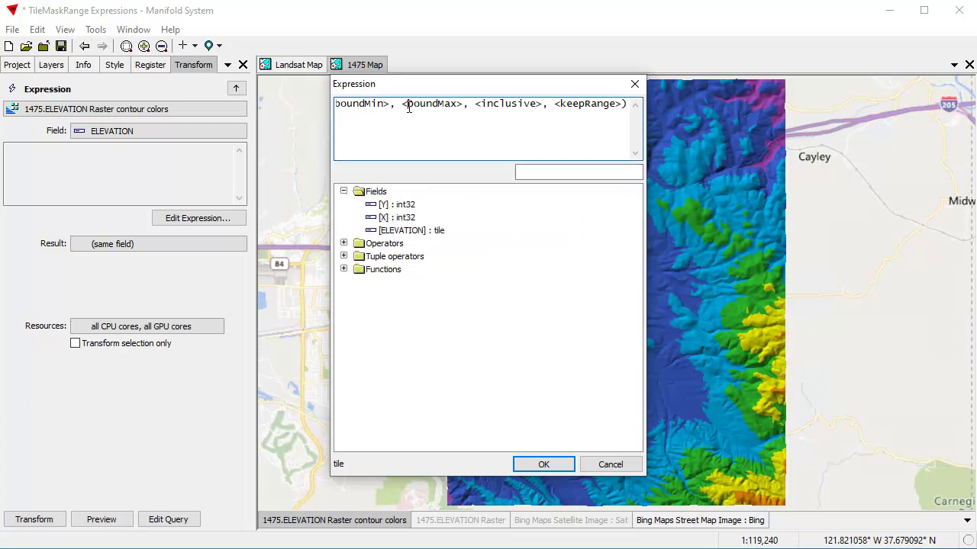
pyautogui.press('Home')
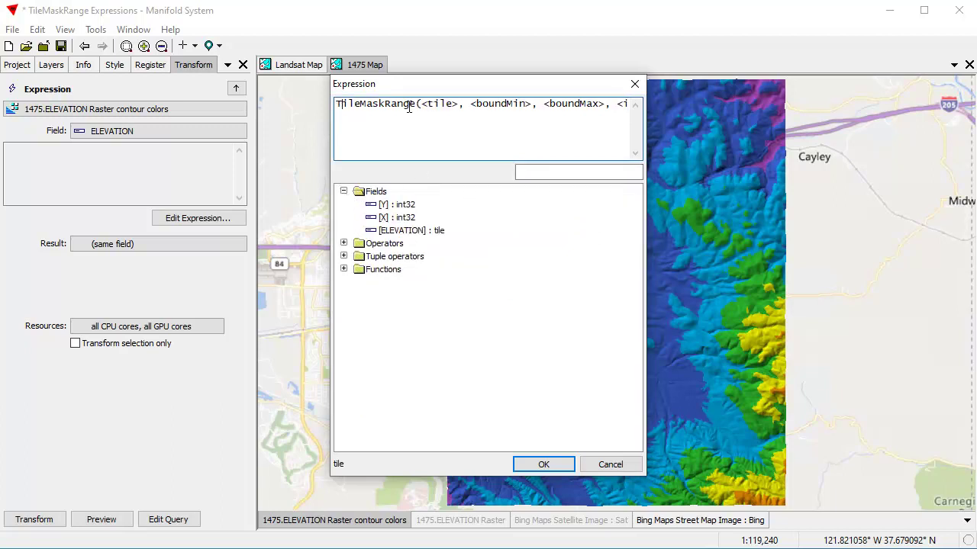
pyautogui.doubleClick(443, 103)
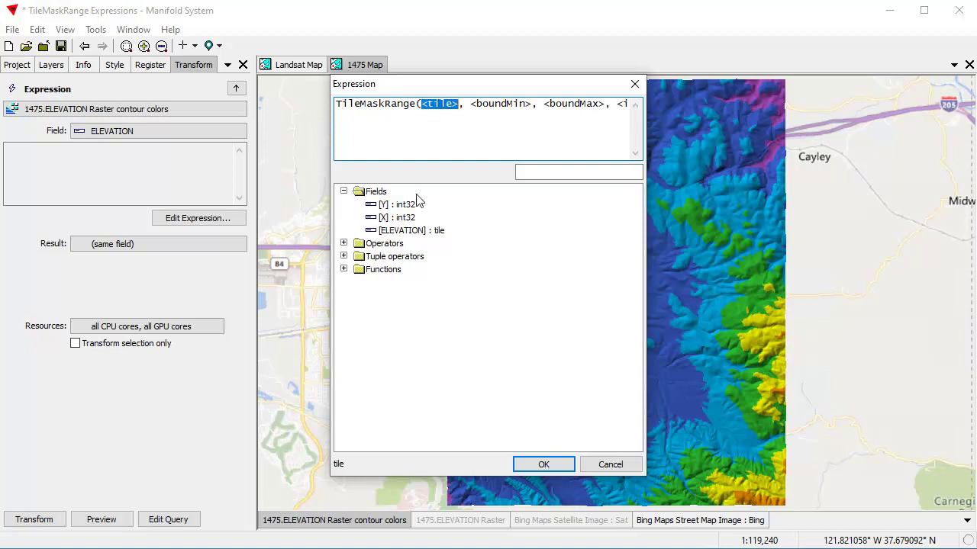
pyautogui.doubleClick(409, 231)
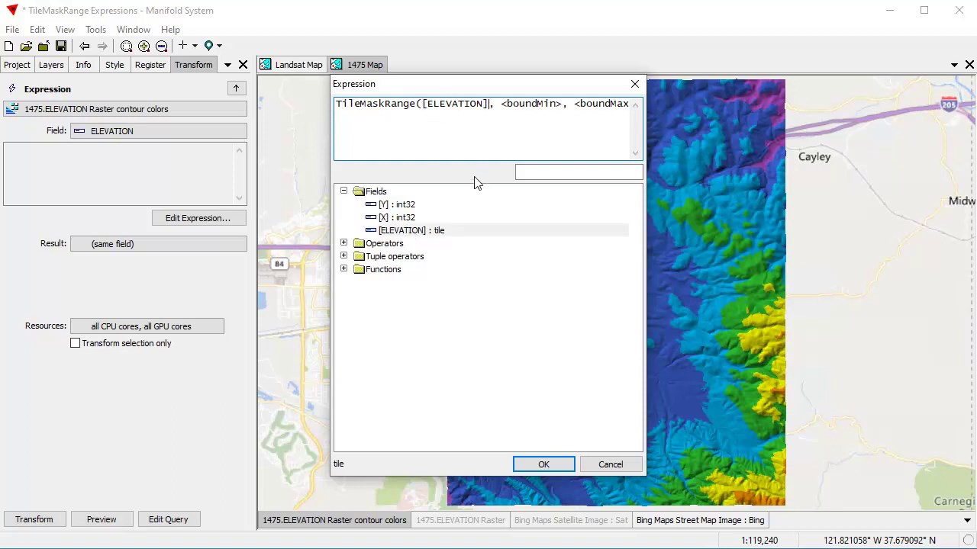
# Complete the expression as TileMaskRange([ELEVATION], 250, 350, TRUE, TRUE) and preview the masked result on the map.
pyautogui.doubleClick(544, 105)
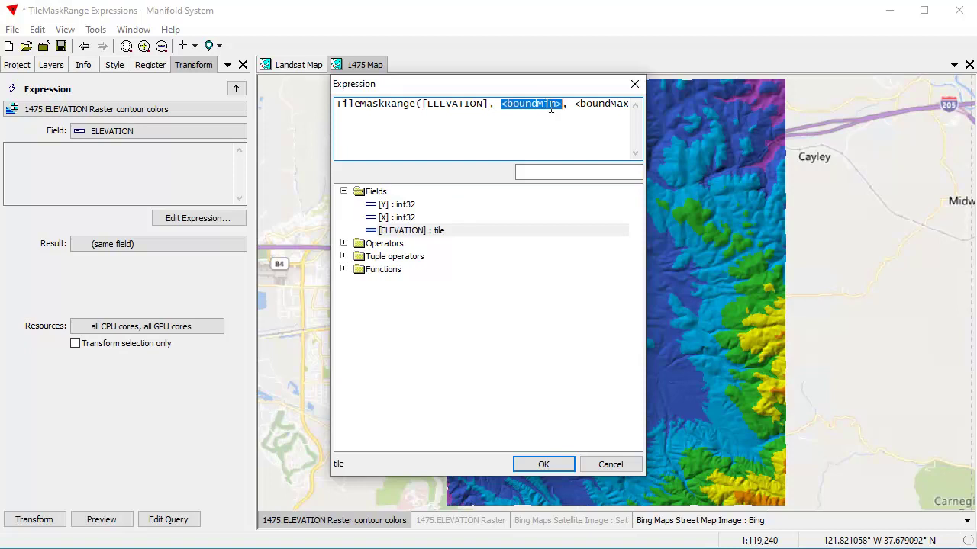
pyautogui.write('250')
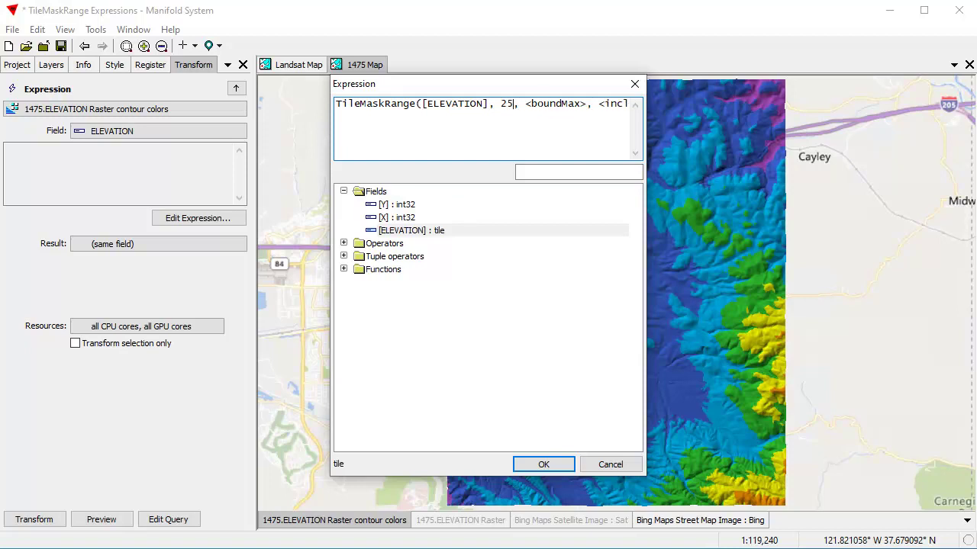
pyautogui.doubleClick(579, 109)
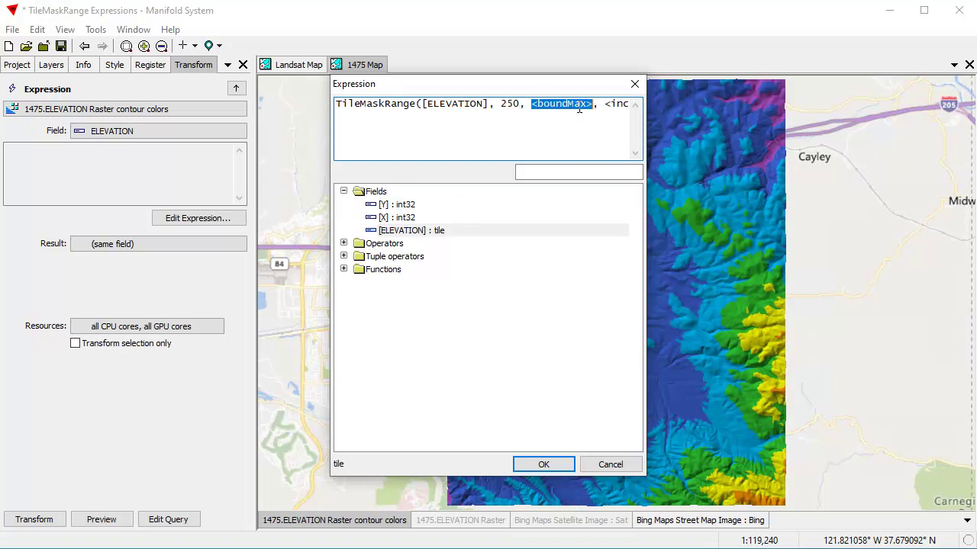
pyautogui.write('350')
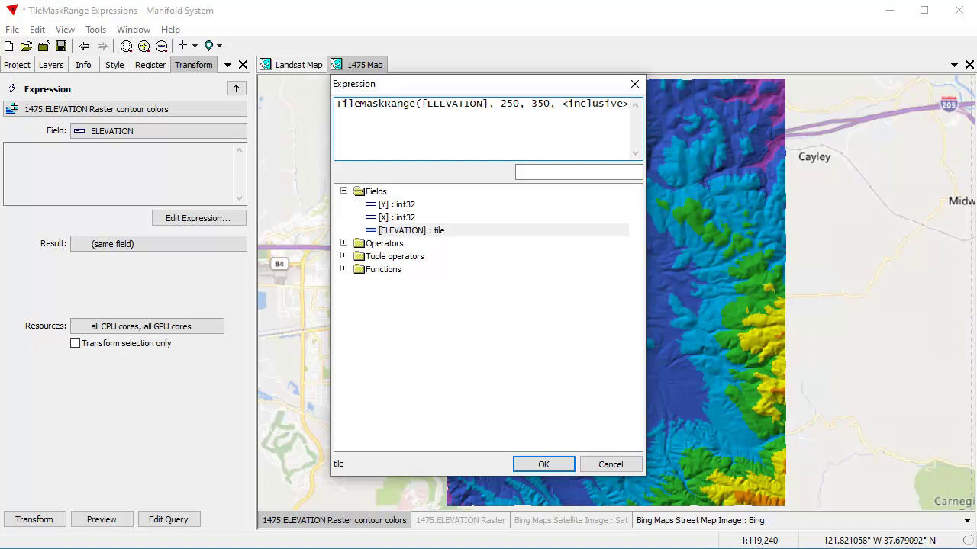
pyautogui.doubleClick(606, 103)
pyautogui.write('TRUE,')
pyautogui.click(628, 103)
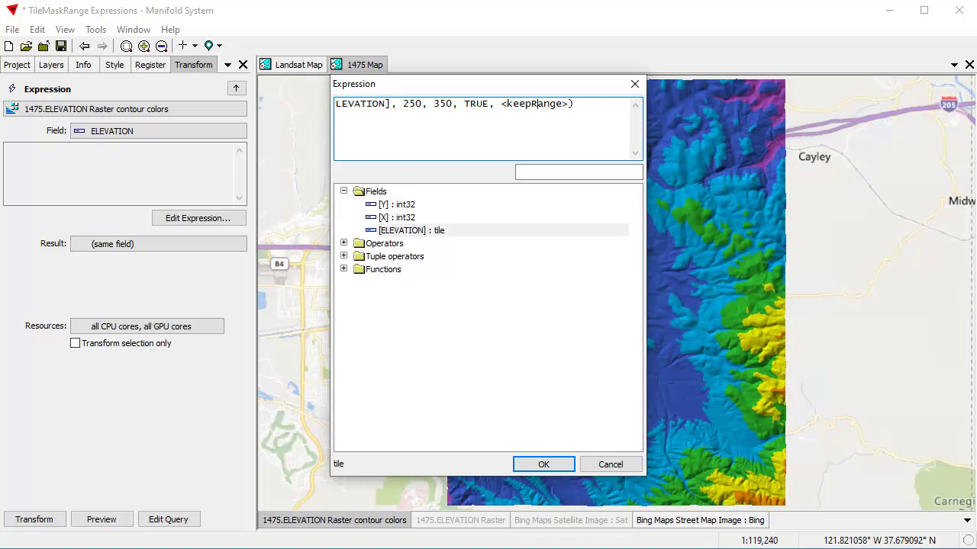
pyautogui.doubleClick(539, 103)
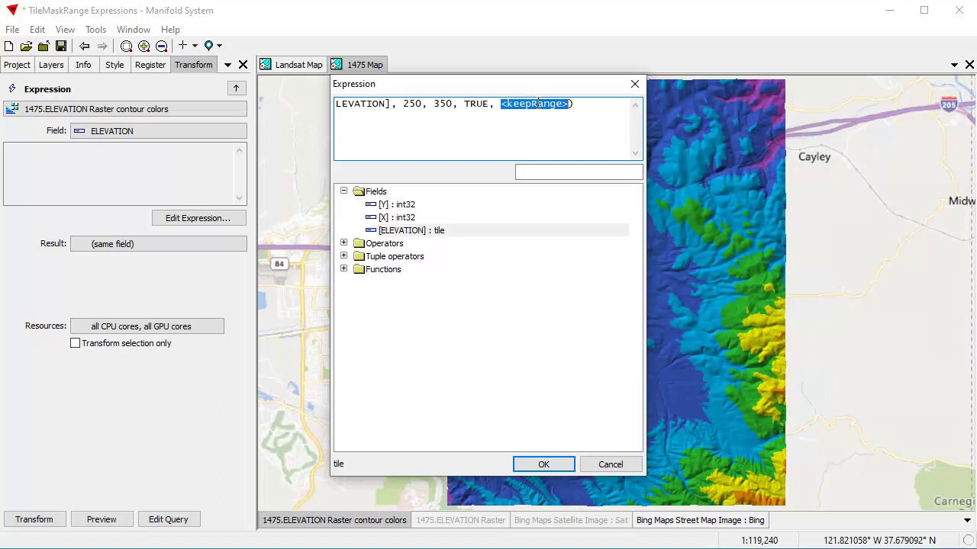
pyautogui.write('TRUE')
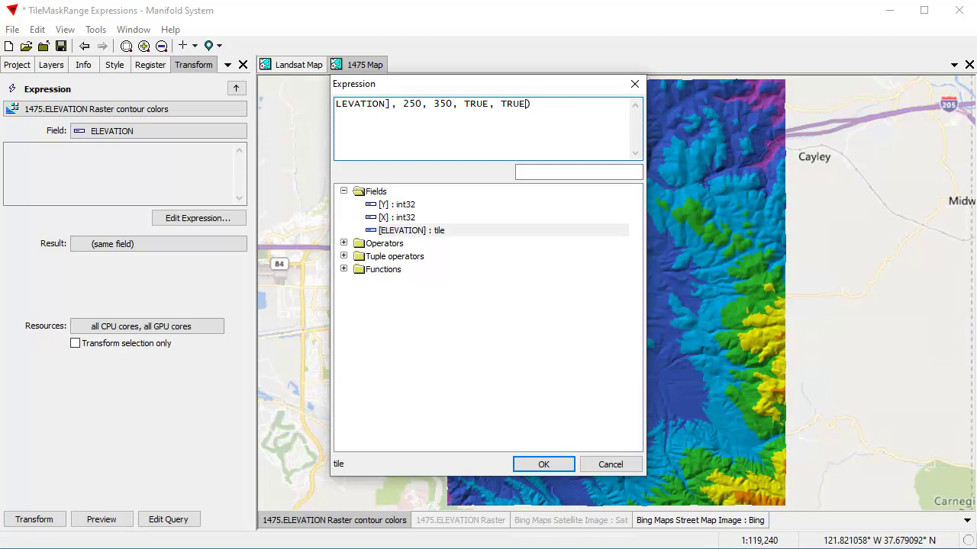
pyautogui.click(519, 456)
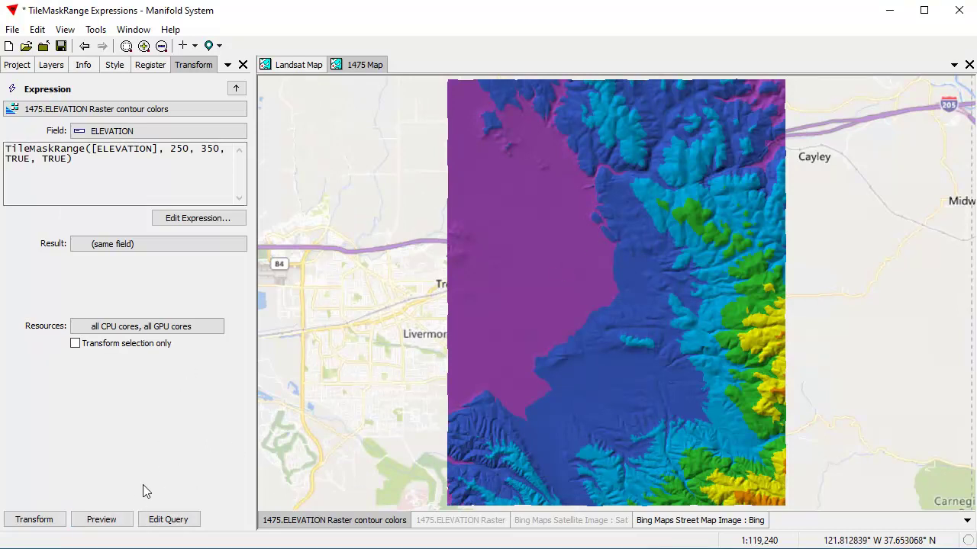
pyautogui.click(107, 519)
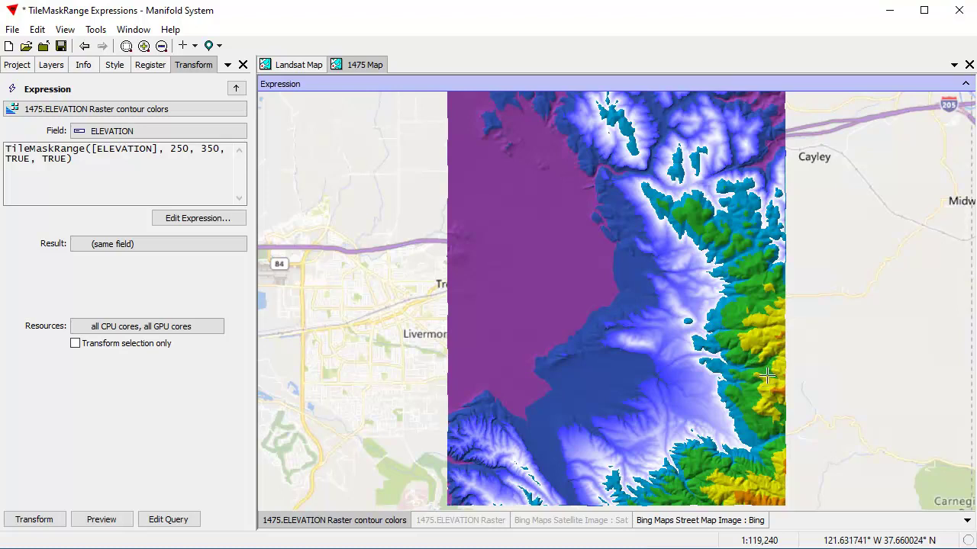
# Run the transform into a new table, naming the new image 250-350 and the new table 250-350 Tiles.
pyautogui.click(78, 245)
pyautogui.click(118, 318)
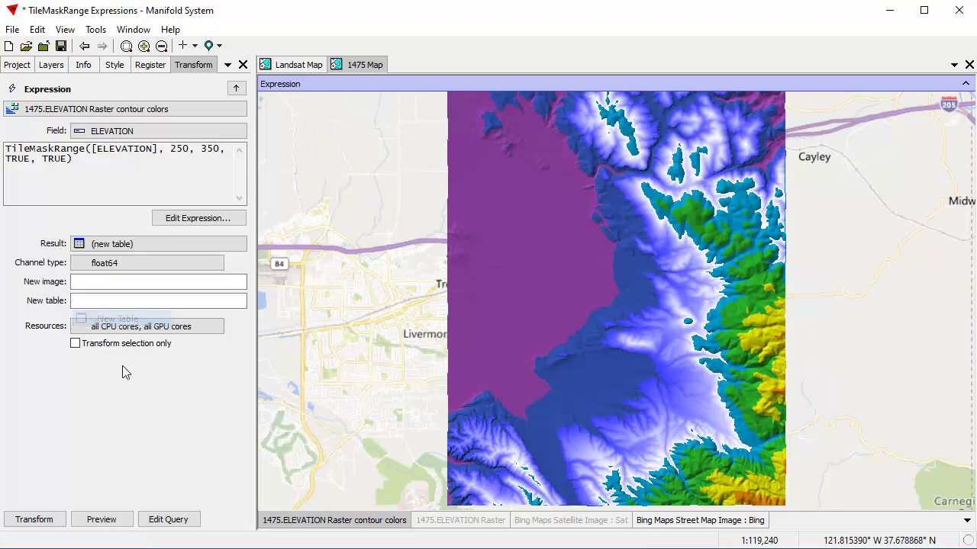
pyautogui.click(101, 280)
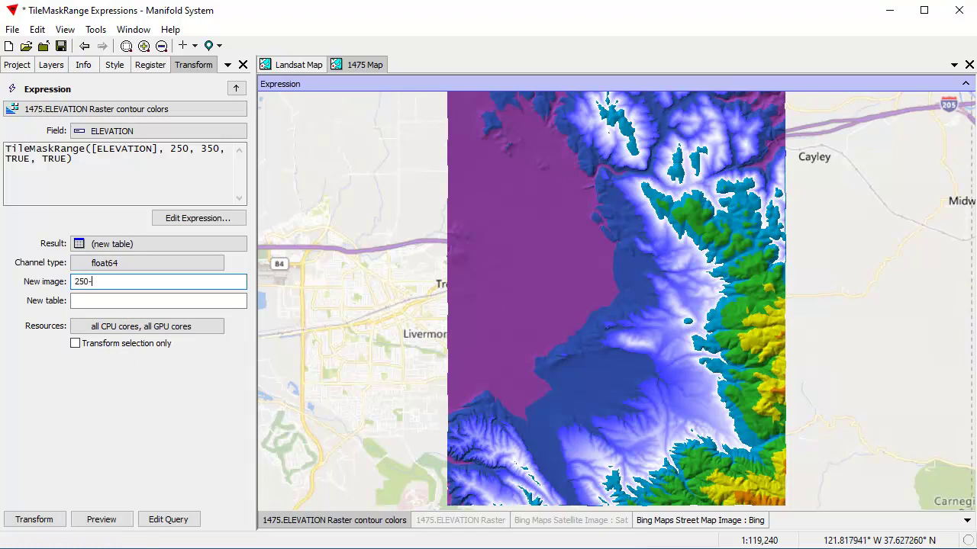
pyautogui.hotkey('ctrl', 'a')
pyautogui.hotkey('ctrl', 'c')
pyautogui.click(130, 301)
pyautogui.hotkey('ctrl', 'v')
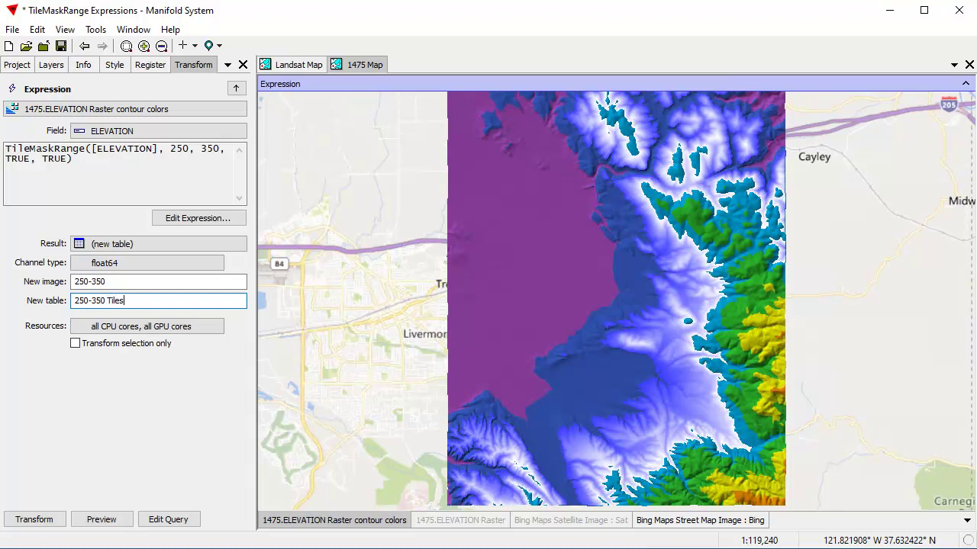
pyautogui.click(46, 519)
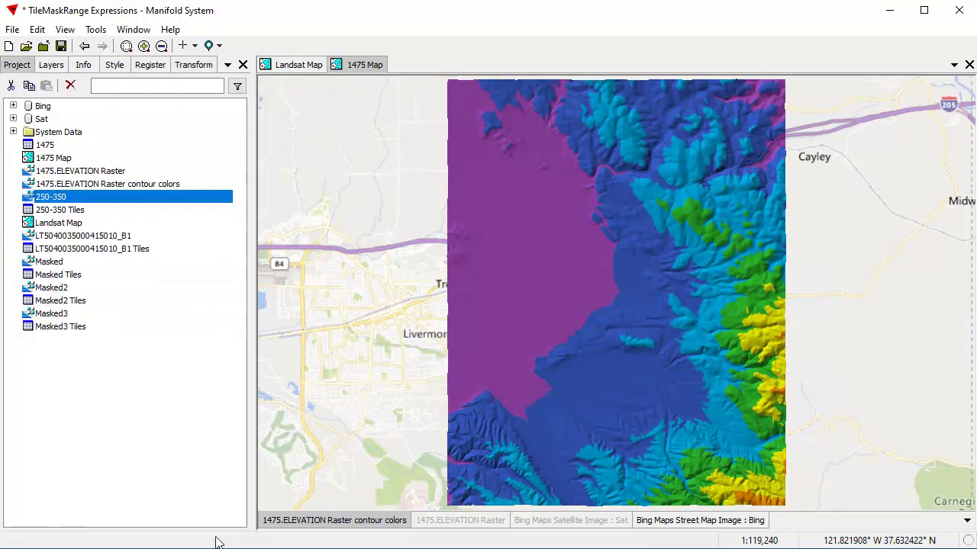
# Hide the contour colors layer and add the 250-350 image as a layer in the 1475 Map.
pyautogui.click(374, 522)
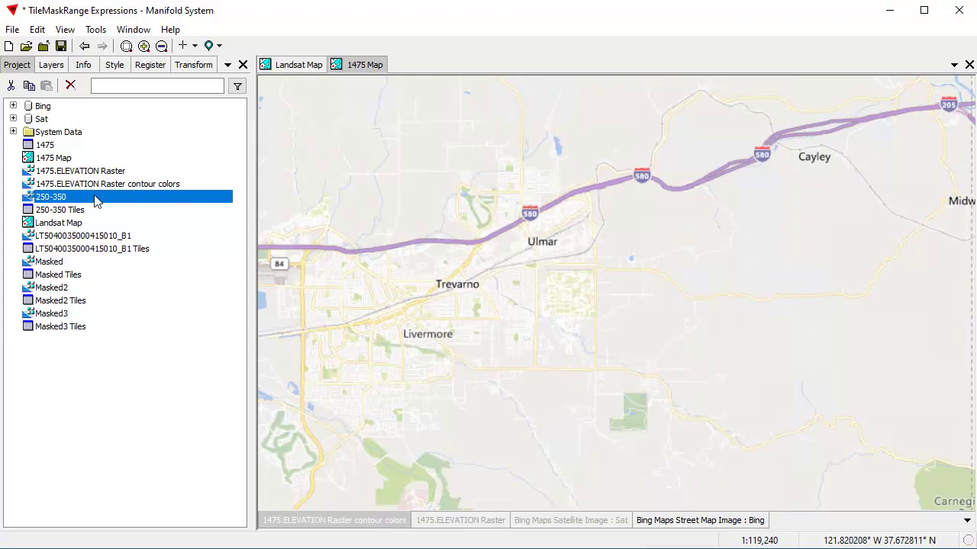
pyautogui.click(120, 198)
pyautogui.press('Escape')
pyautogui.moveTo(631, 232); pyautogui.dragTo(631, 226)
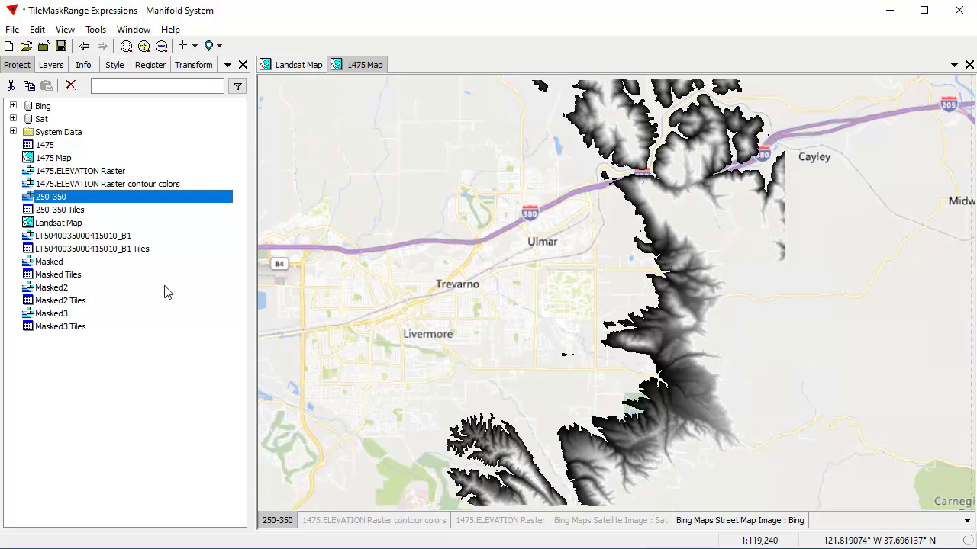
# Copy the StylePixel property value of the 1475.ELEVATION Raster contour colors image and close its properties without changes.
pyautogui.click(153, 184)
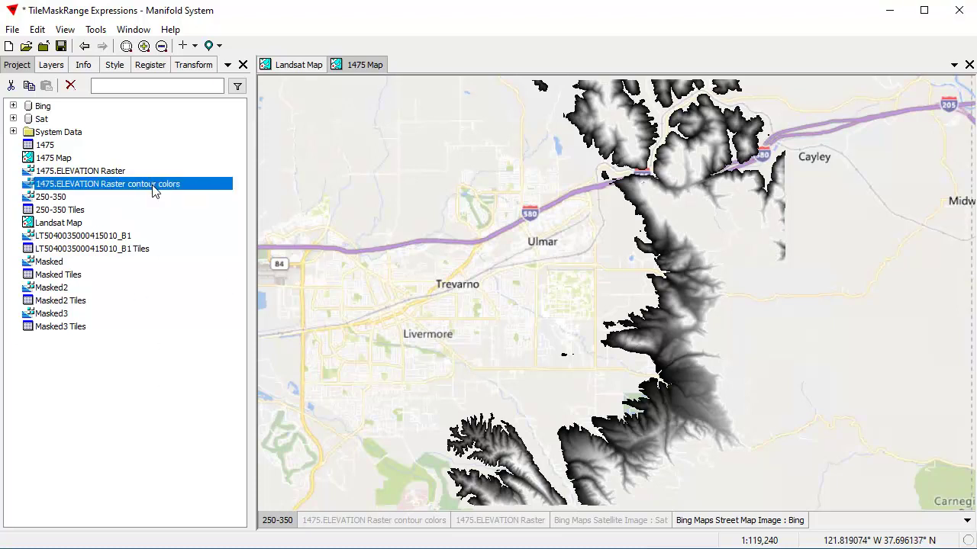
pyautogui.rightClick(153, 190)
pyautogui.click(222, 321)
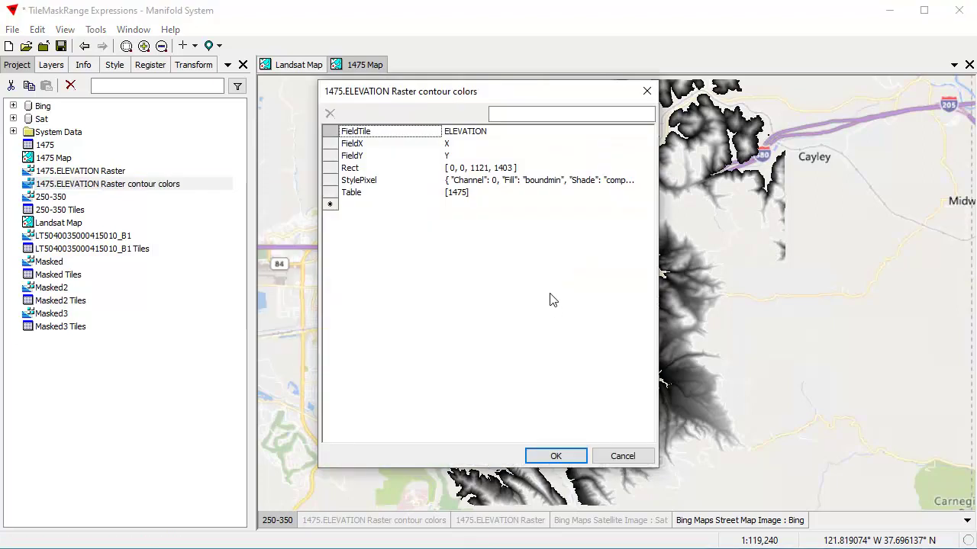
pyautogui.rightClick(499, 182)
pyautogui.click(533, 189)
pyautogui.click(621, 456)
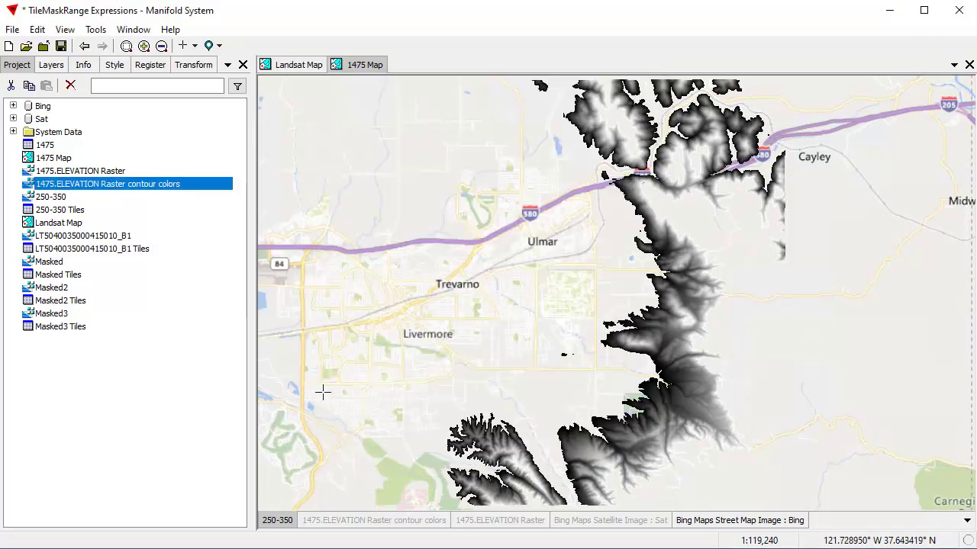
# Add a StylePixel property to the 250-350 image, paste the copied style as its value, and apply it.
pyautogui.click(55, 197)
pyautogui.rightClick(55, 197)
pyautogui.click(122, 335)
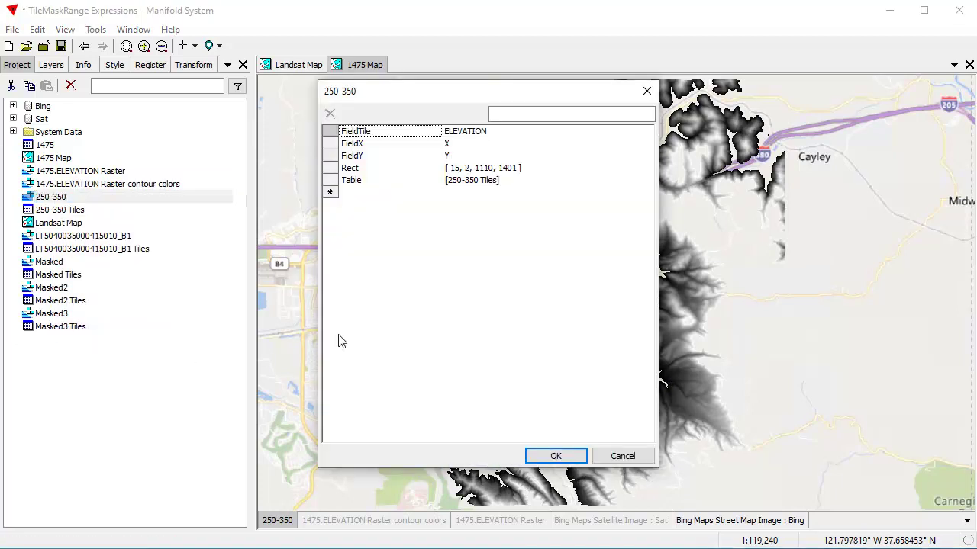
pyautogui.click(374, 194)
pyautogui.write('SDt')
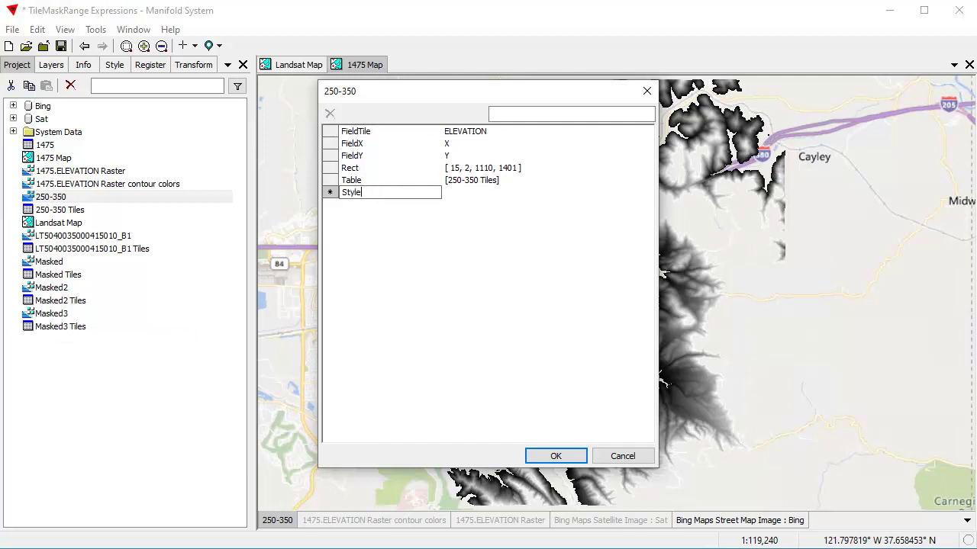
pyautogui.press('Return')
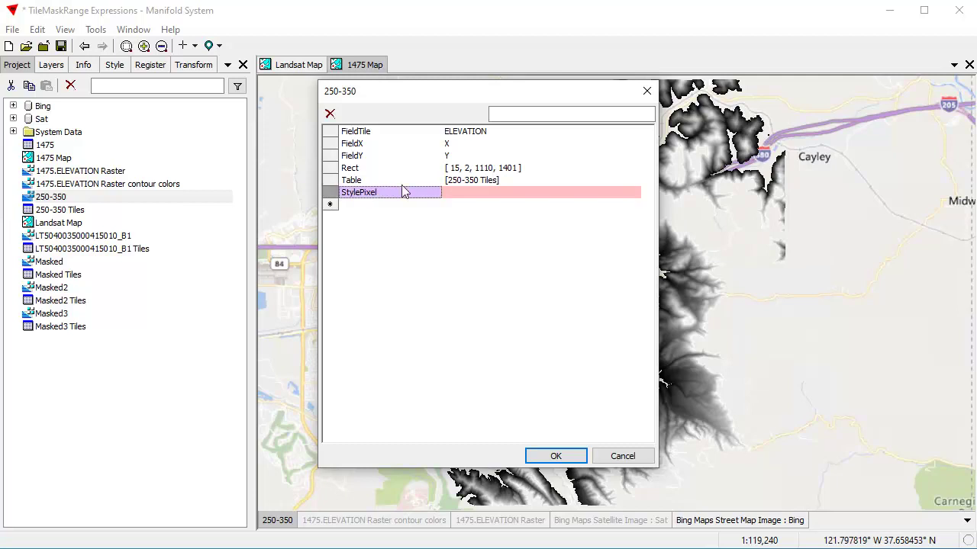
pyautogui.rightClick(459, 195)
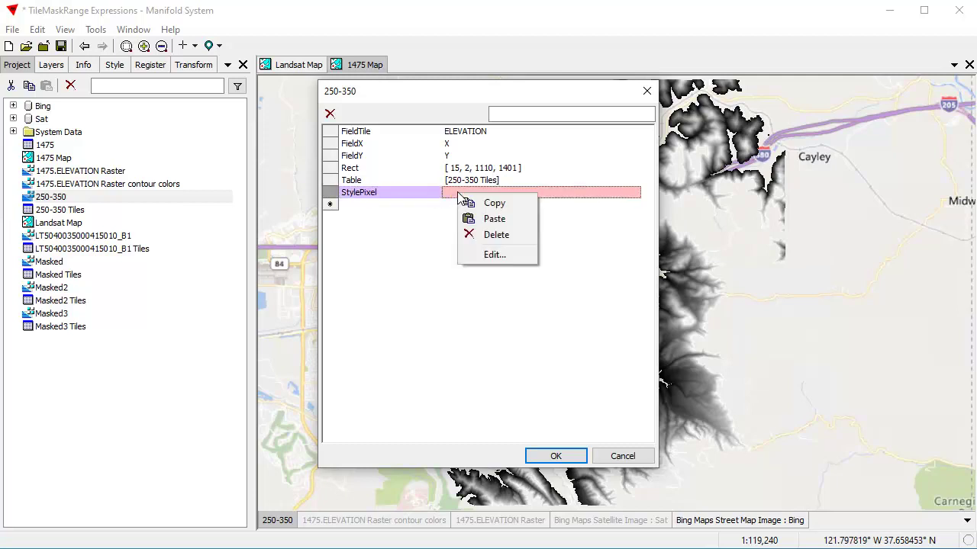
pyautogui.click(505, 221)
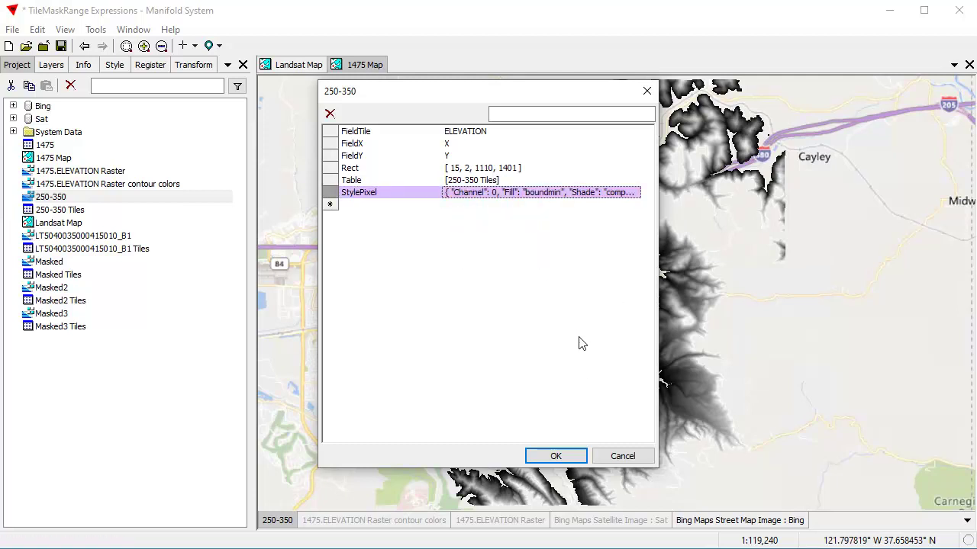
pyautogui.click(554, 455)
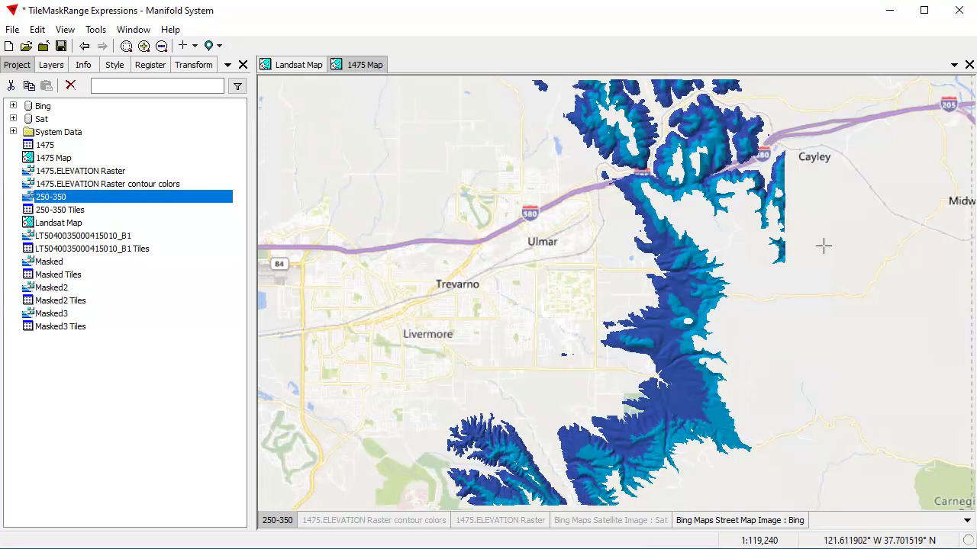
# Compare the 250-350 layer with the contour colors layer by toggling their visibility, ending with only the 250-350 layer shown over the street map.
pyautogui.click(277, 521)
pyautogui.click(328, 522)
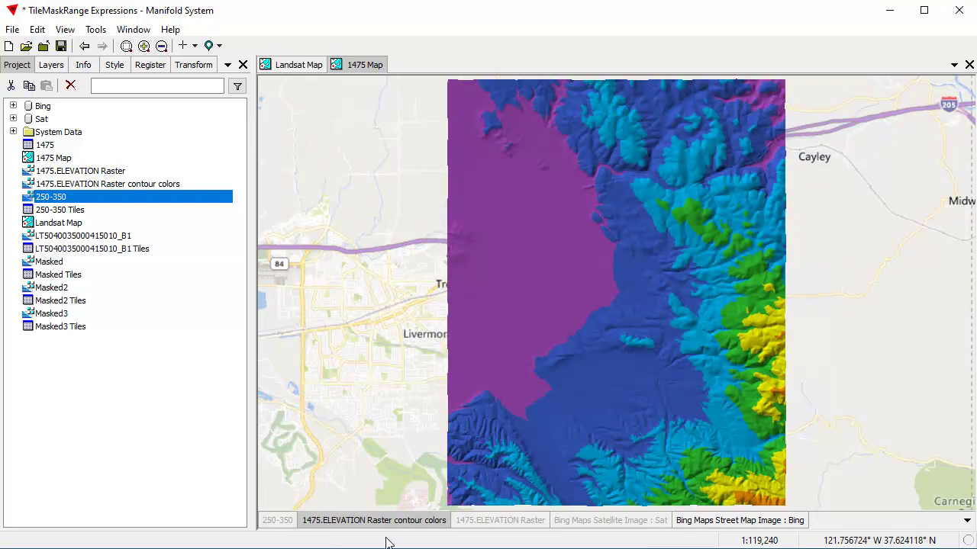
pyautogui.click(317, 525)
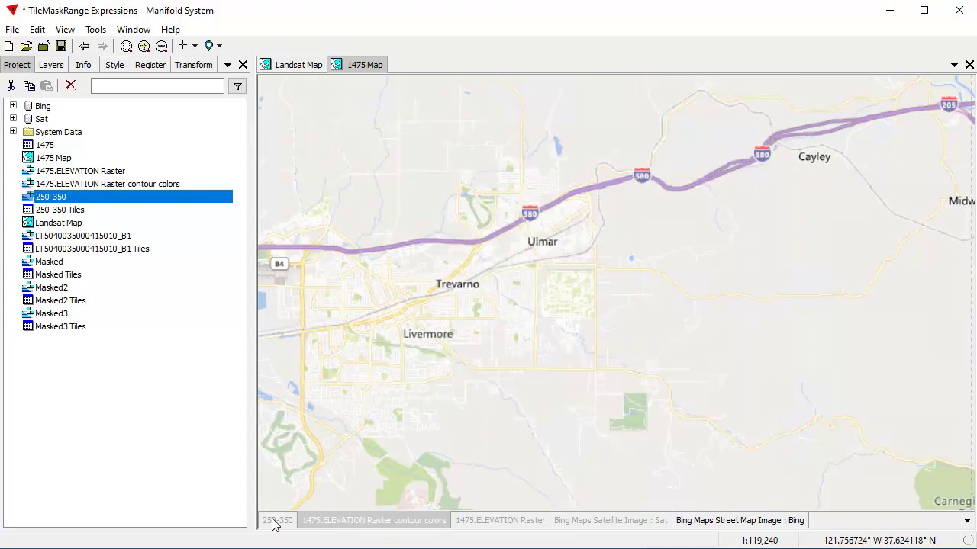
pyautogui.click(273, 524)
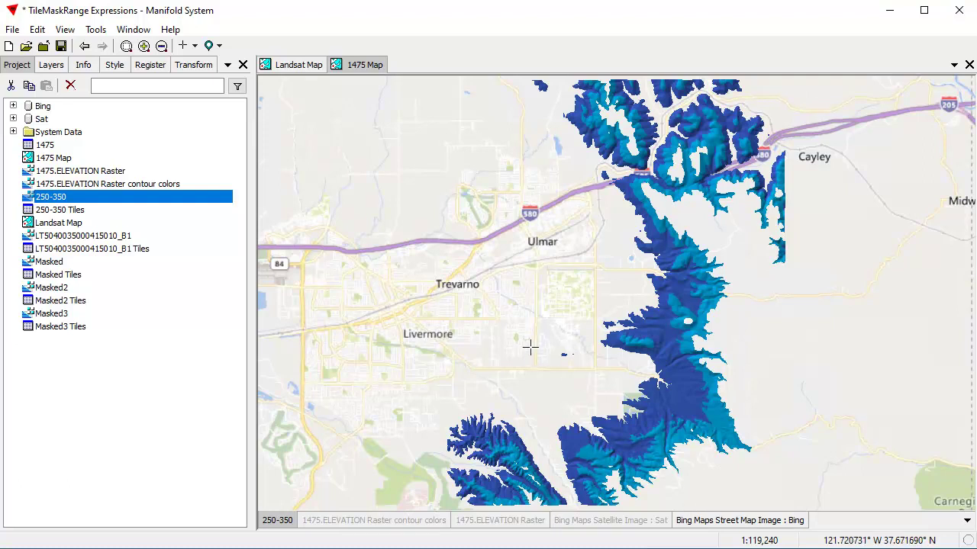
# Show the Bing satellite layer beneath the 250-350 image and reopen the TileMaskRange expression transform.
pyautogui.click(628, 522)
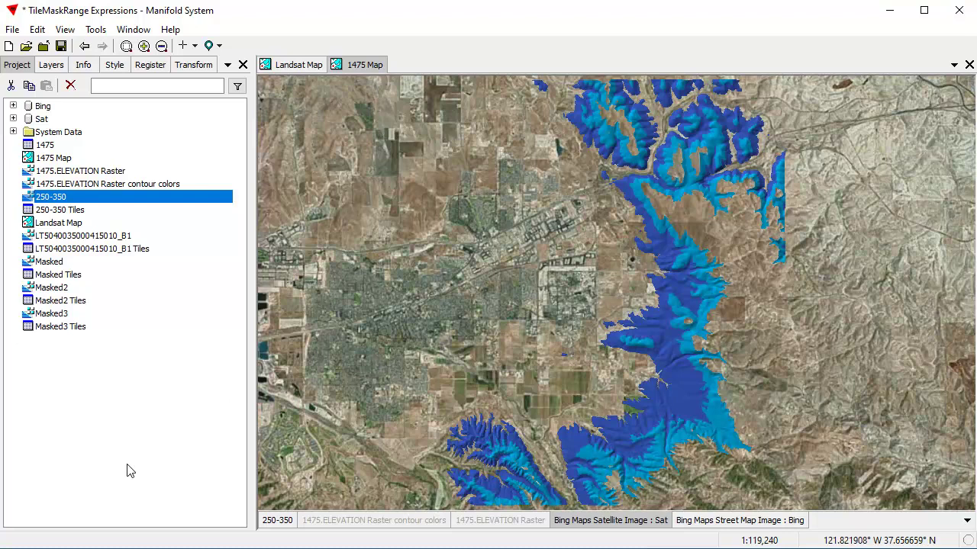
pyautogui.click(197, 65)
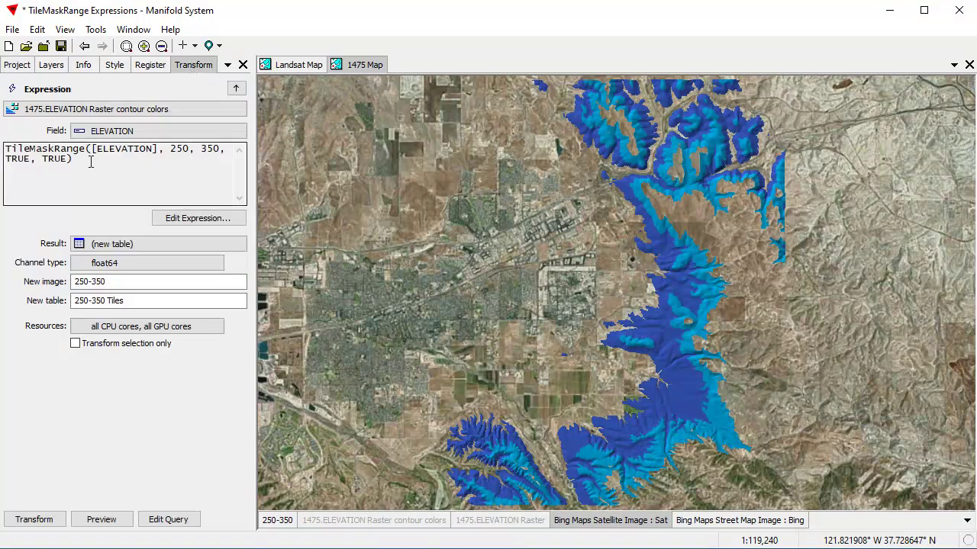